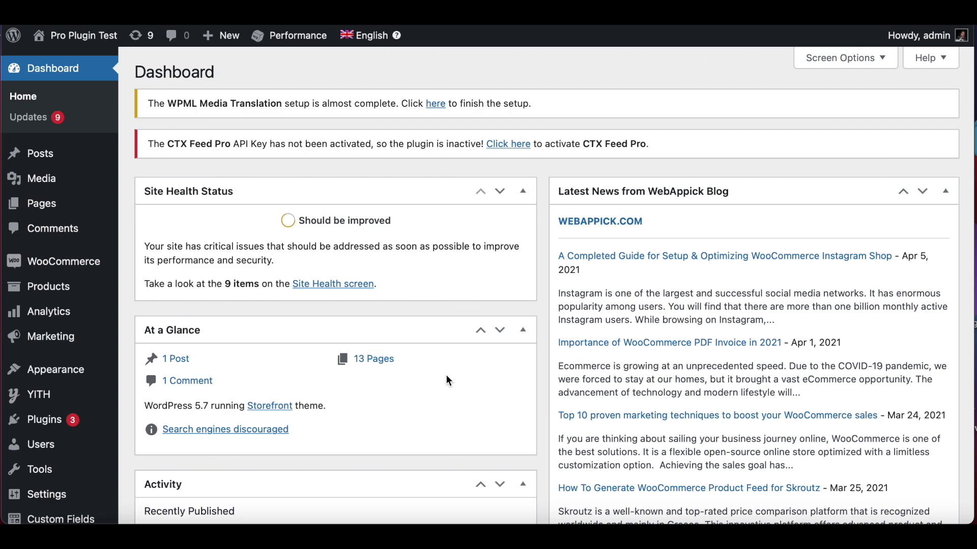
- Search the Add New plugins page for 'CTX' to find the installed CTX Feed plugin
scroll(447, 381, down, 4)
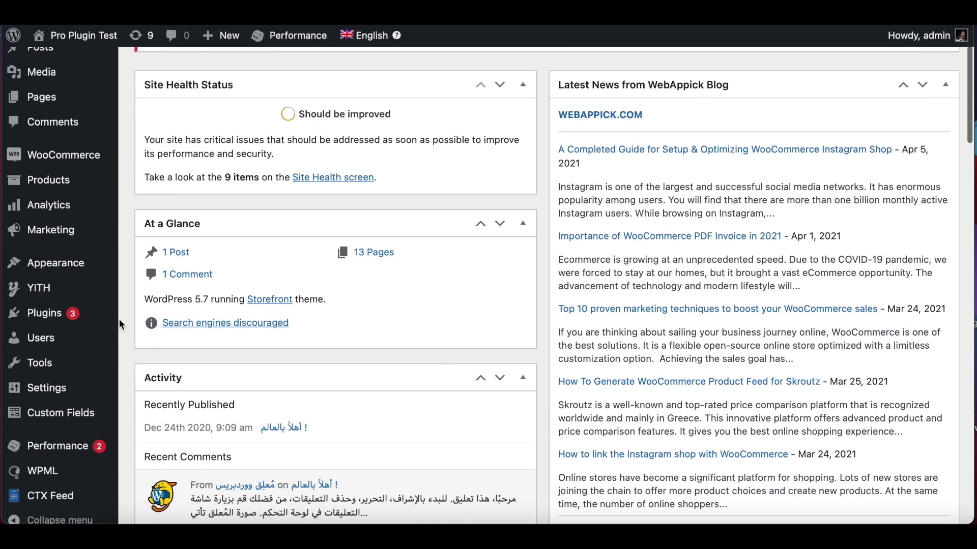
mouse_move(47, 319)
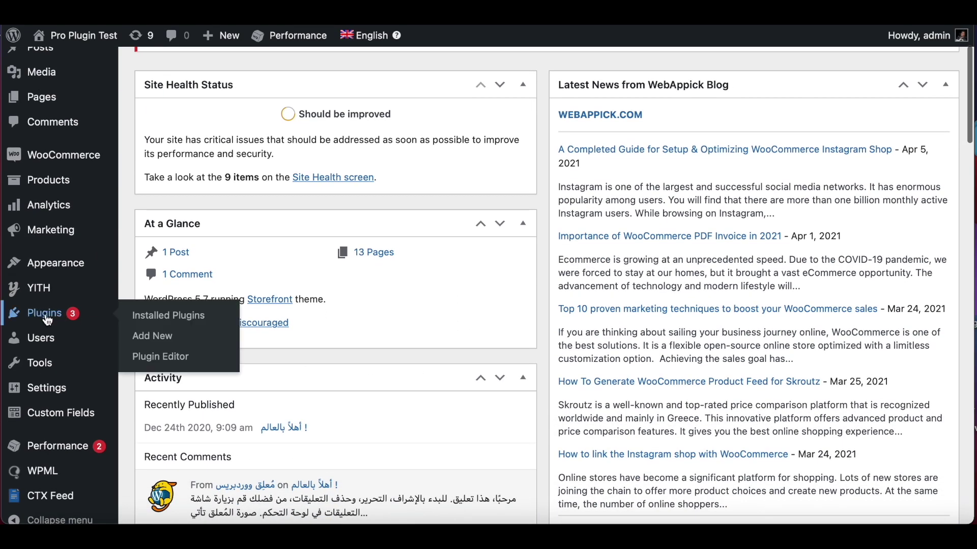
click(161, 339)
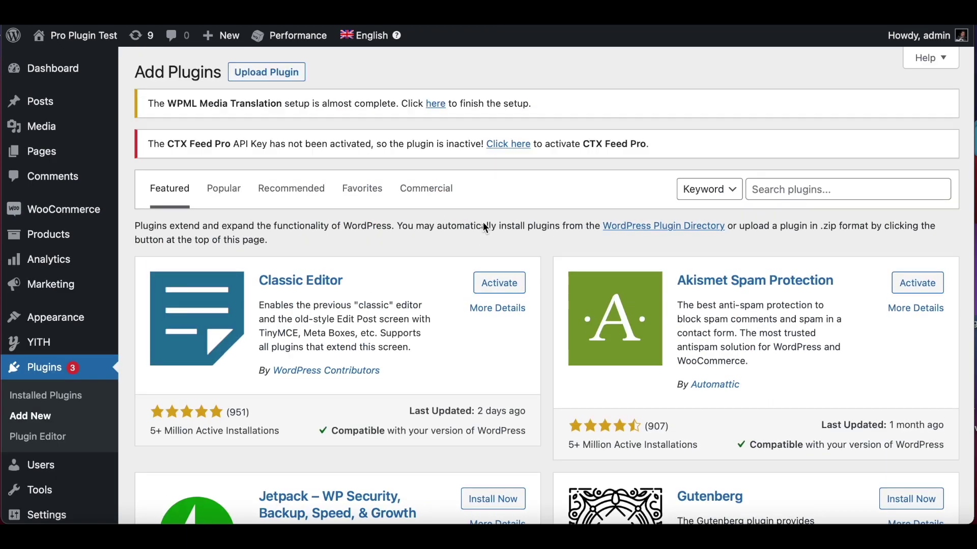
click(770, 194)
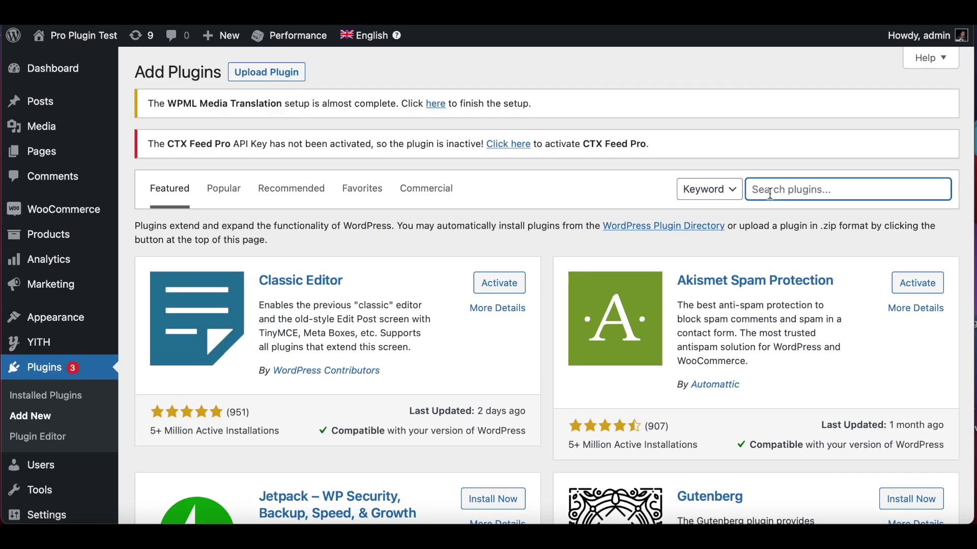
text(CTX feed)
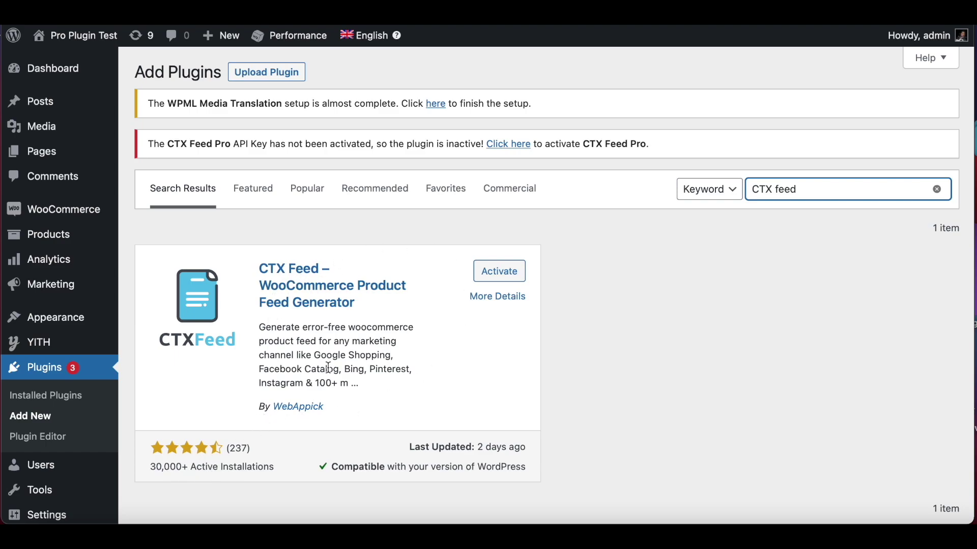
scroll(70, 367, down, 3)
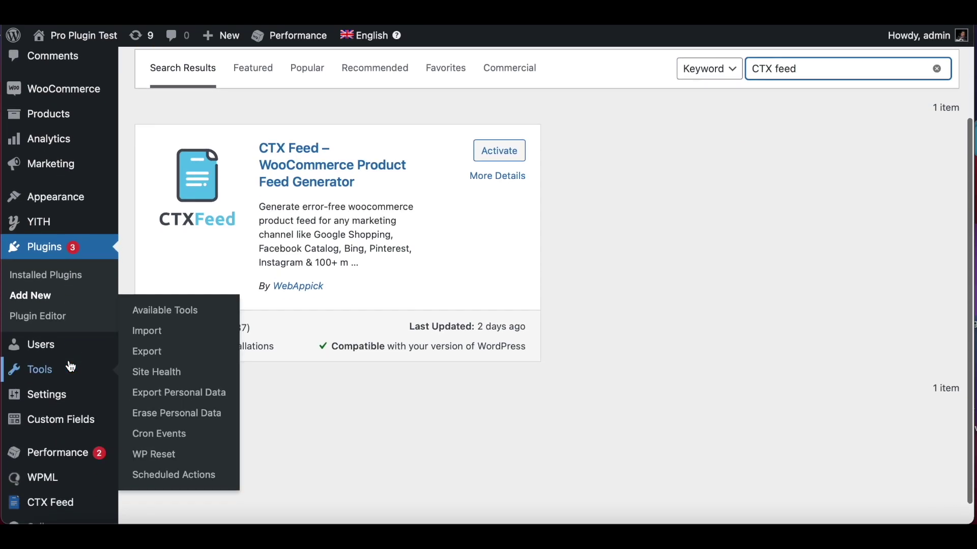
- Review the existing CTX Feed feeds list, then start a new Make Feed form
mouse_move(62, 479)
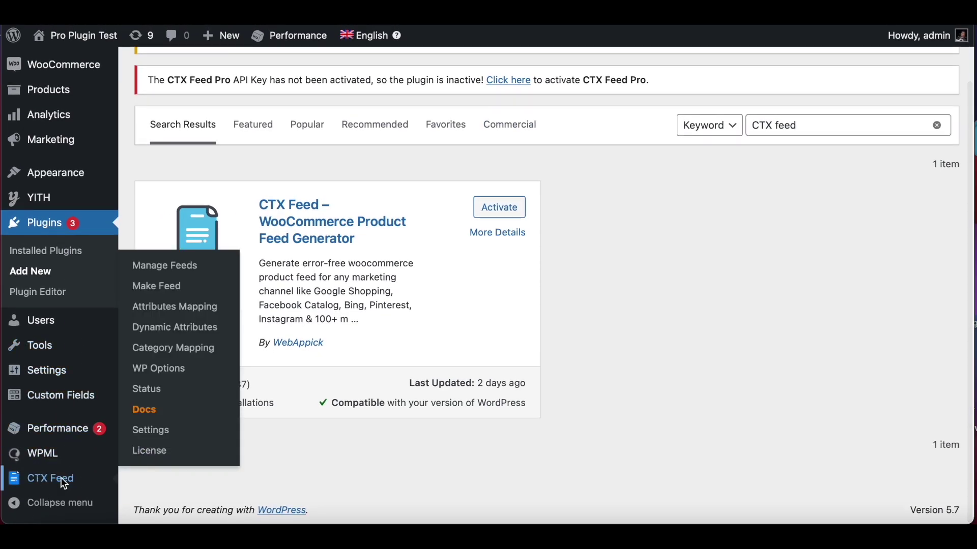
click(63, 481)
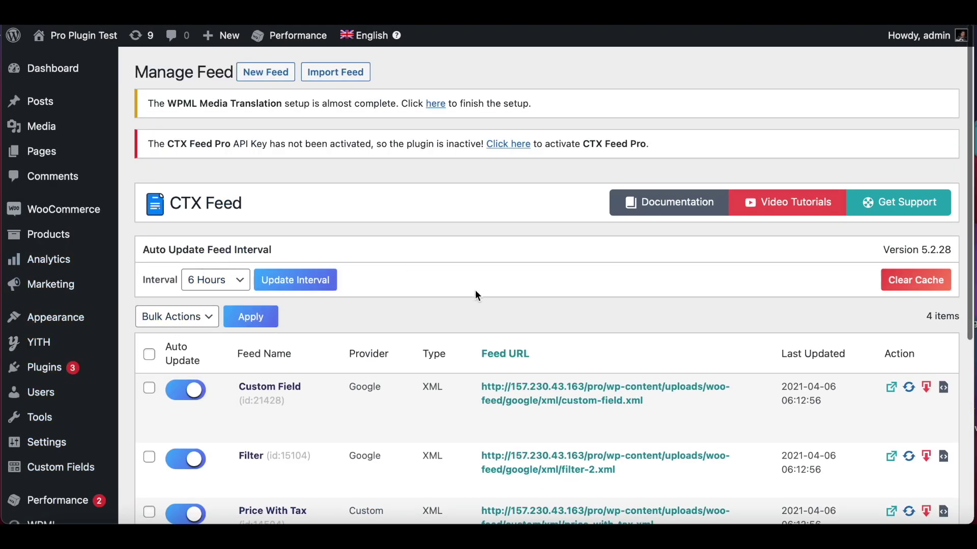
scroll(475, 292, down, 4)
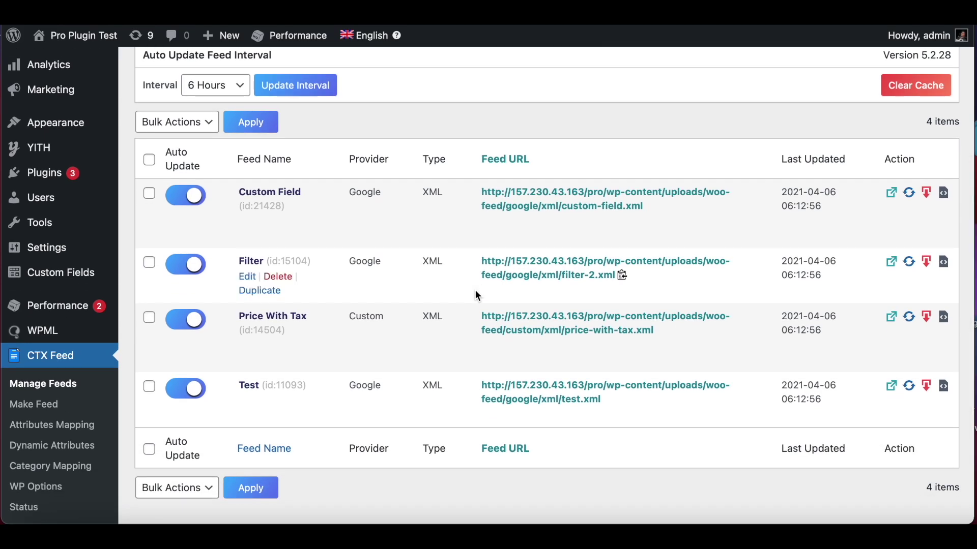
scroll(477, 295, up, 3)
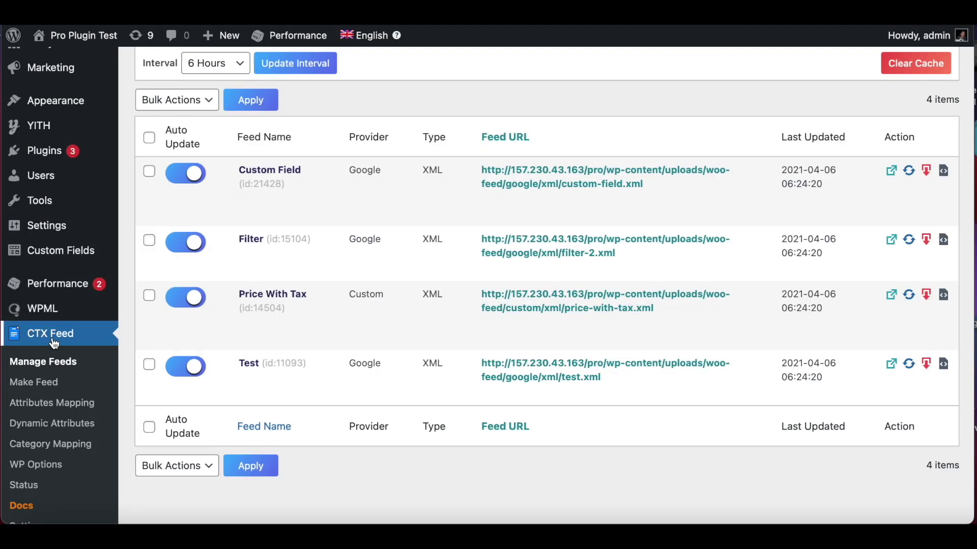
click(31, 384)
- Set the feed country to United States, template to Google Shopping, and file name to myfeed1
scroll(589, 316, down, 5)
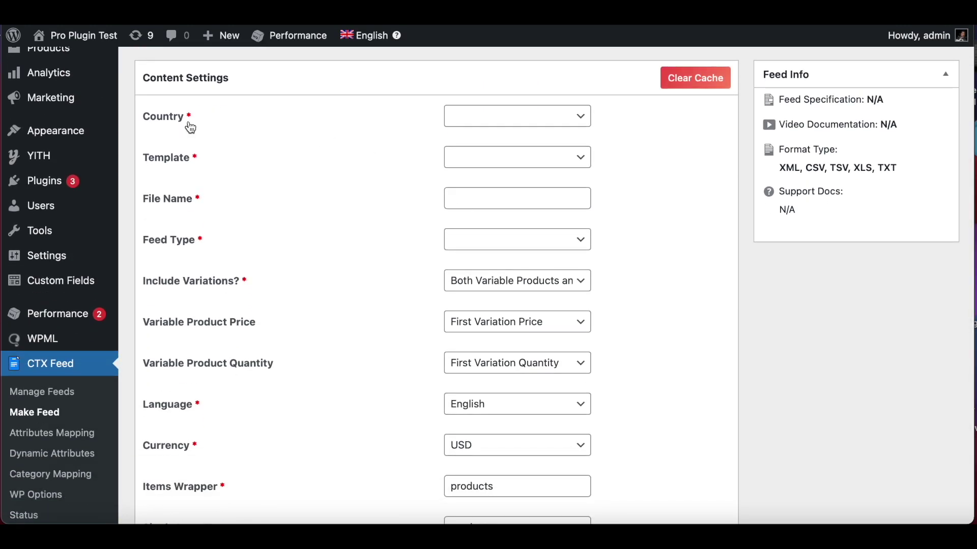
click(572, 117)
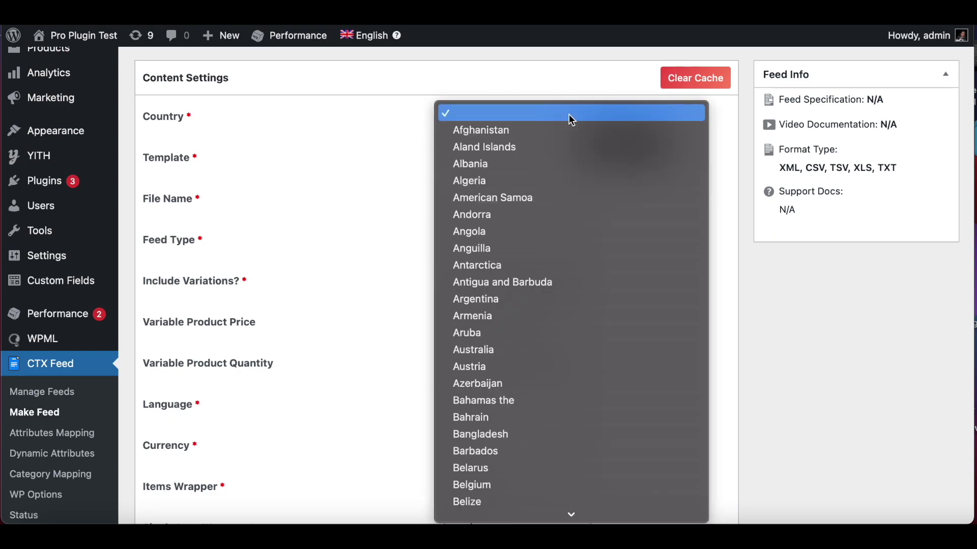
scroll(569, 114, down, 20)
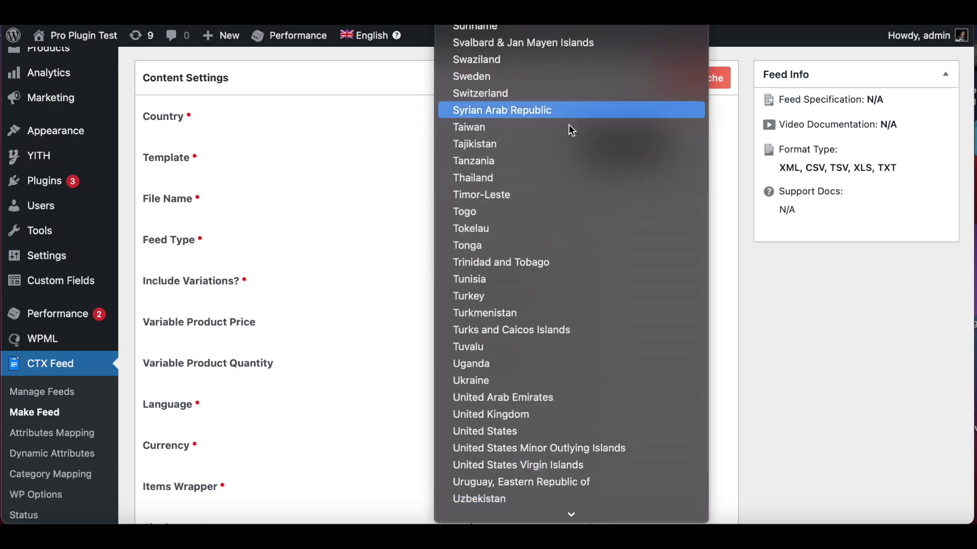
scroll(569, 124, down, 2)
scroll(576, 262, down, 2)
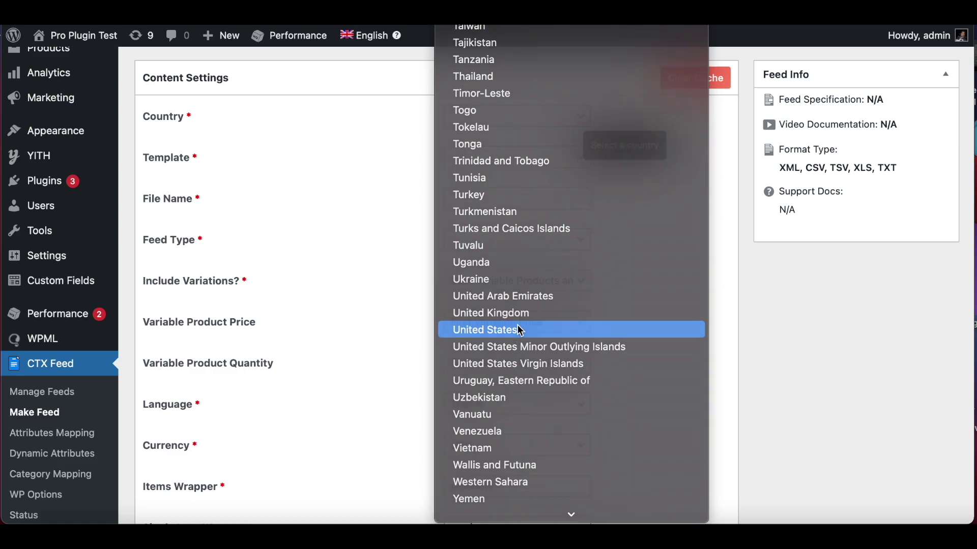
click(576, 331)
click(500, 161)
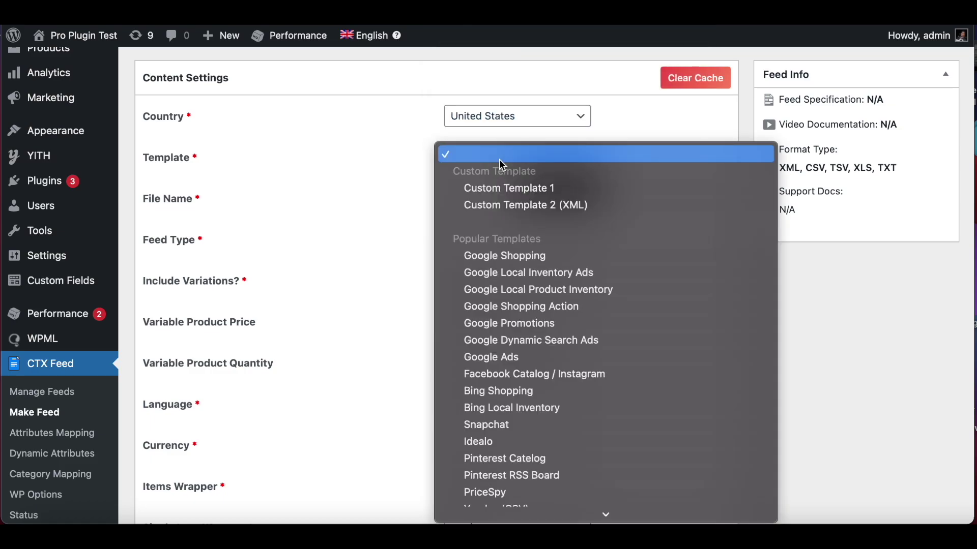
click(491, 261)
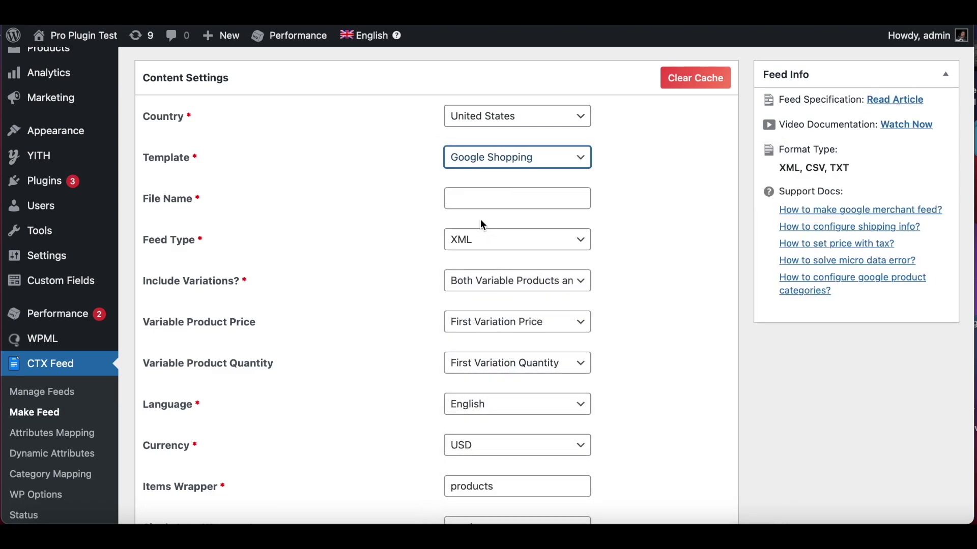
click(475, 199)
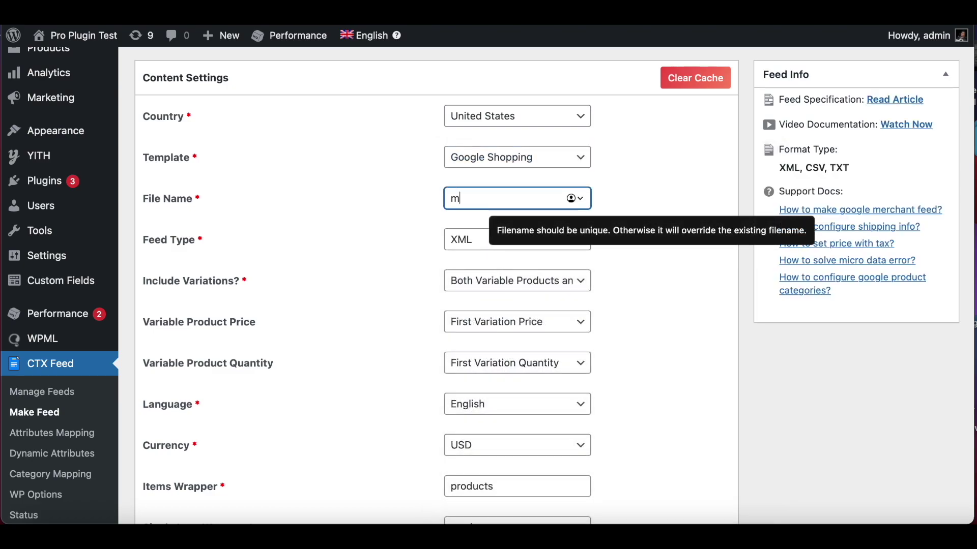
text(myfeed1)
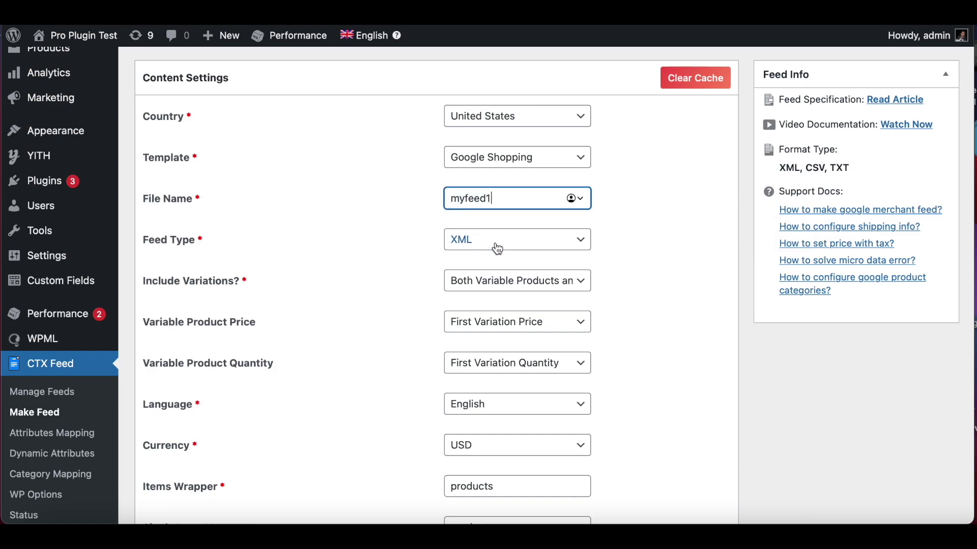
- Keep XML as the feed type, include both variations, and keep English and USD
click(497, 248)
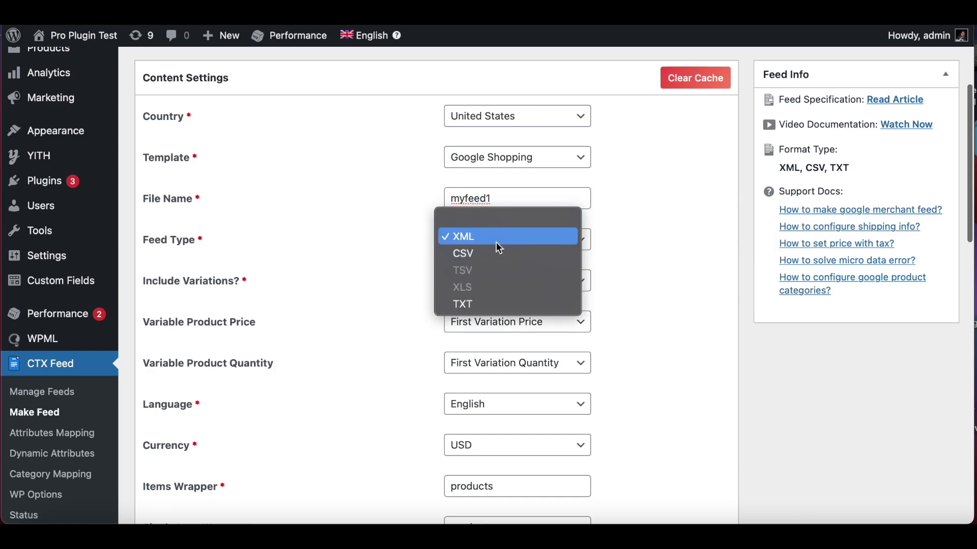
click(457, 239)
scroll(650, 275, down, 2)
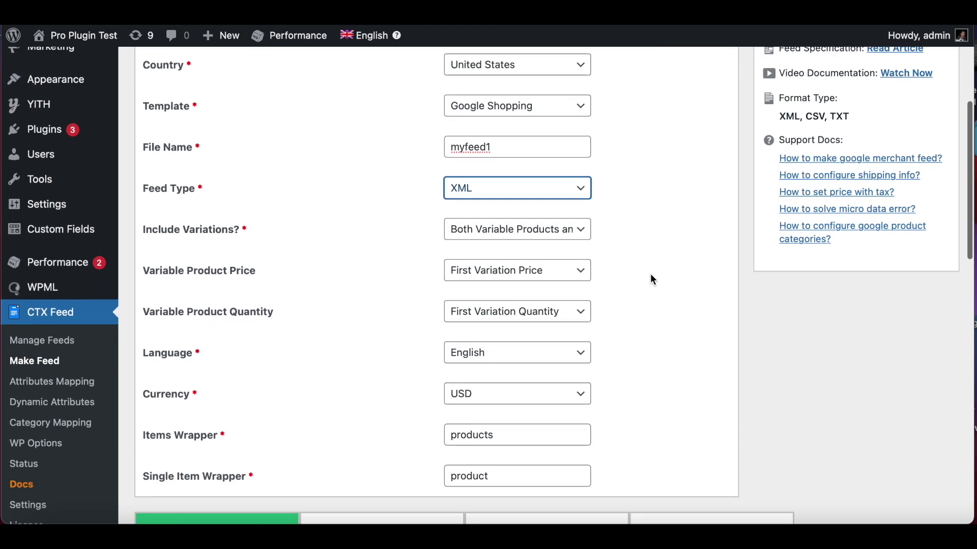
click(573, 231)
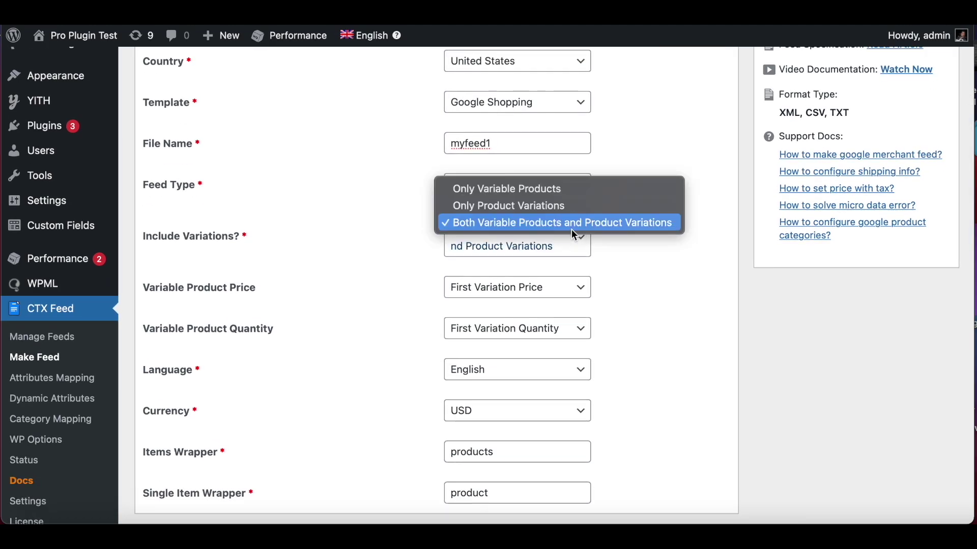
click(511, 226)
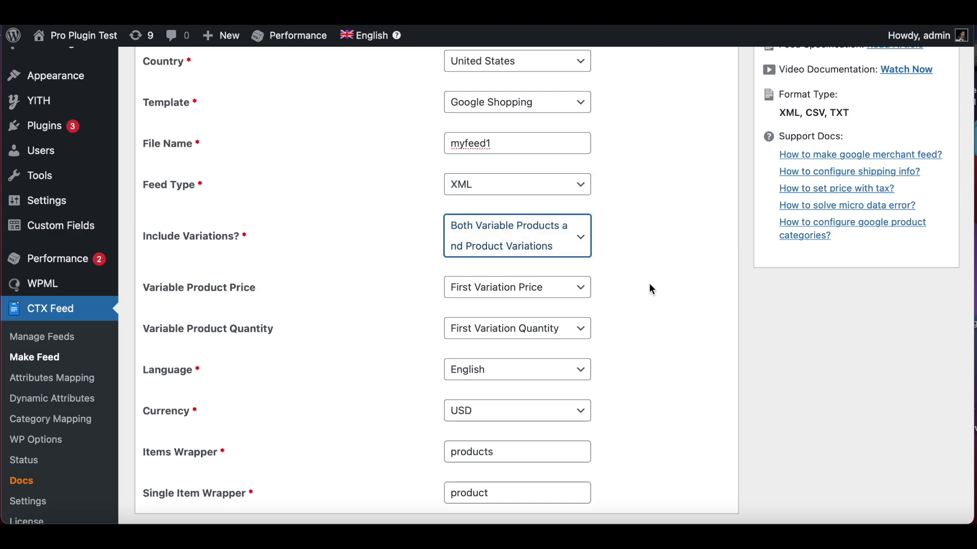
scroll(649, 283, down, 2)
scroll(649, 283, down, 1)
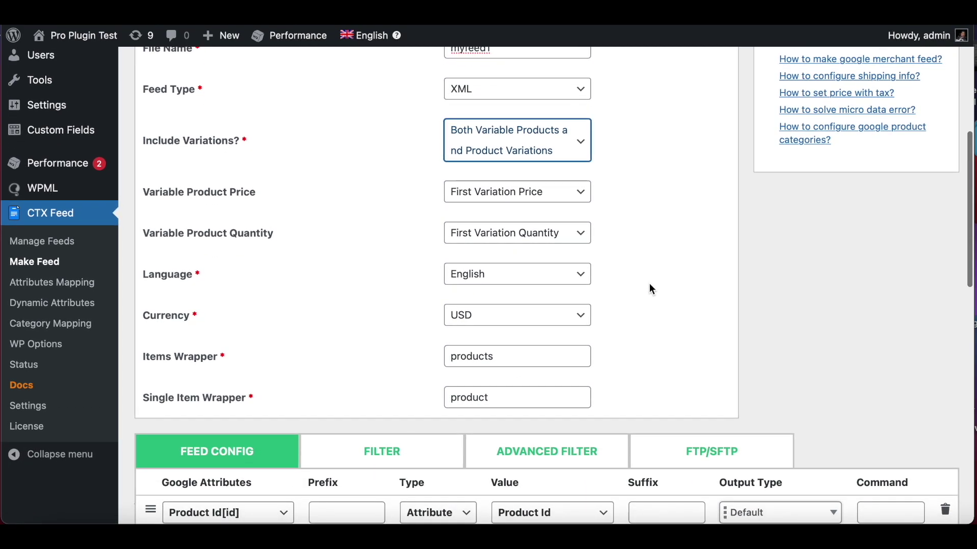
click(557, 273)
click(488, 270)
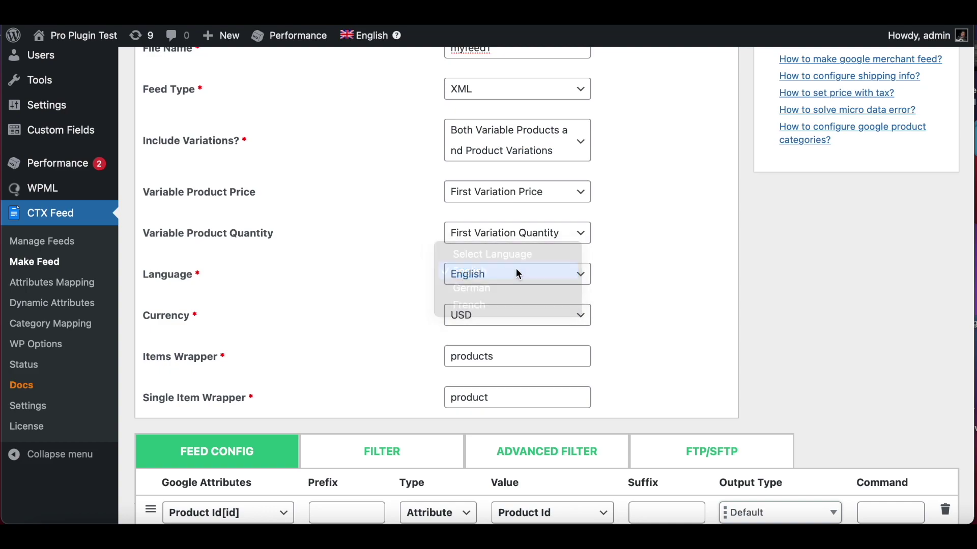
scroll(618, 285, down, 2)
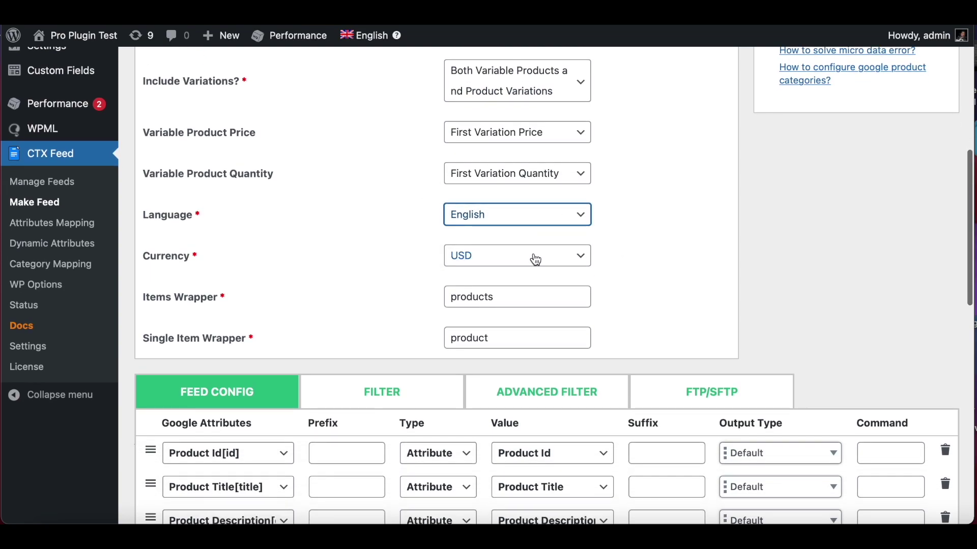
click(536, 260)
click(533, 254)
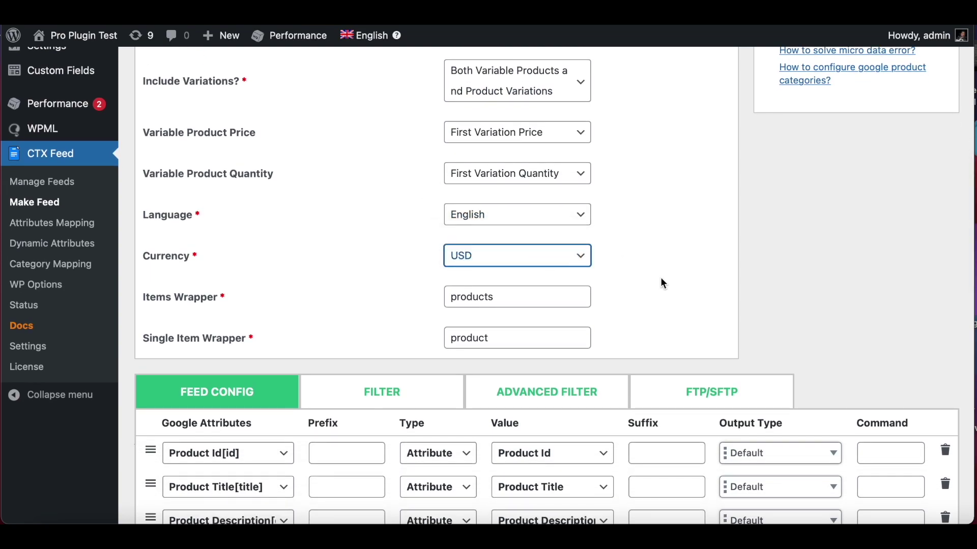
scroll(660, 277, down, 2)
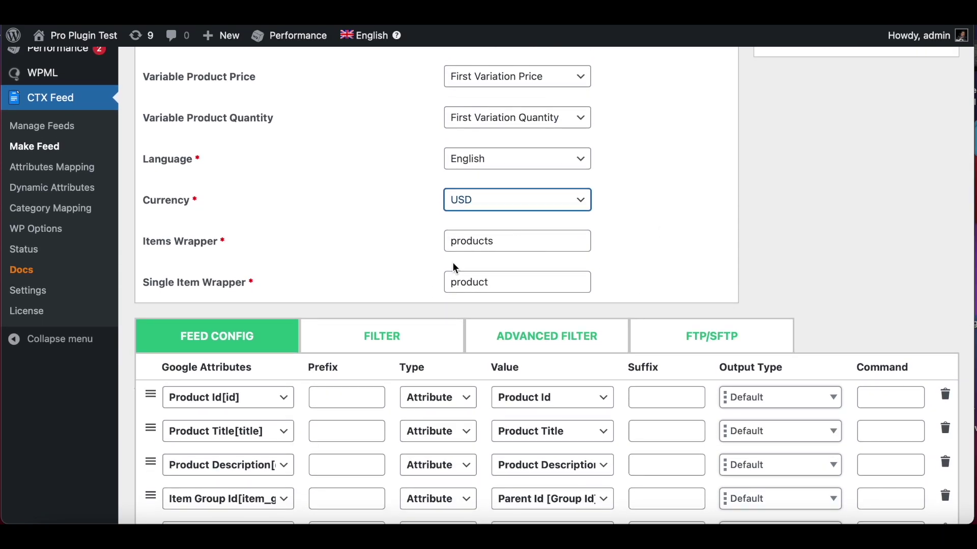
scroll(651, 265, down, 8)
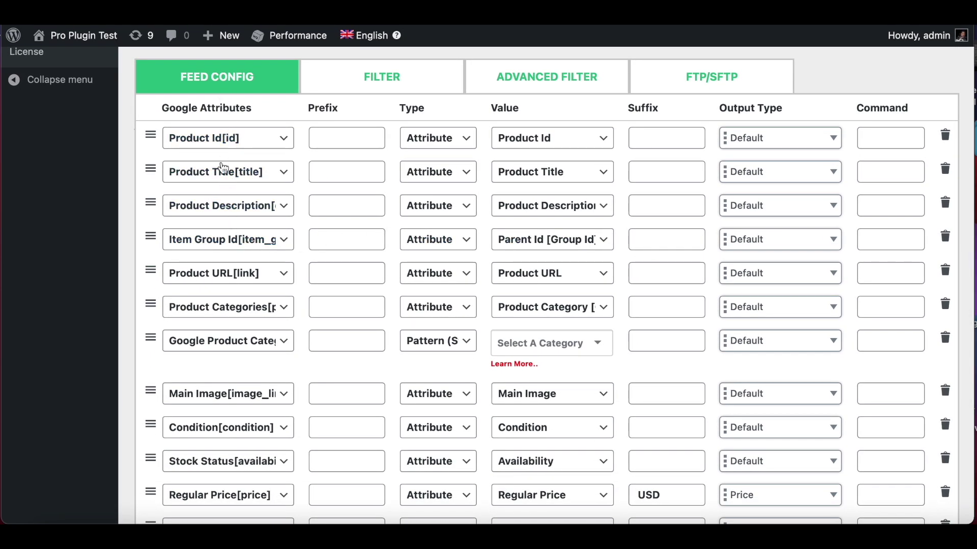
scroll(232, 436, down, 7)
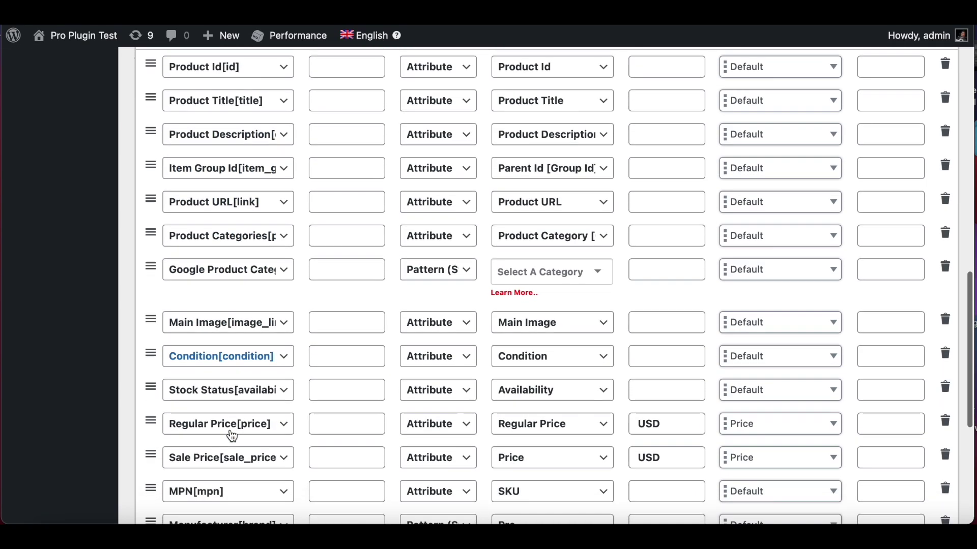
scroll(232, 435, down, 4)
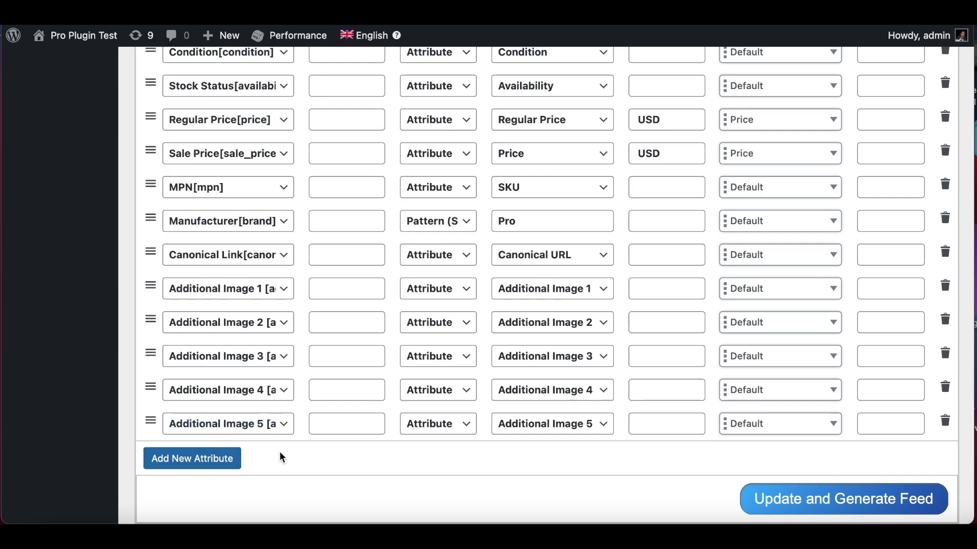
scroll(382, 385, up, 9)
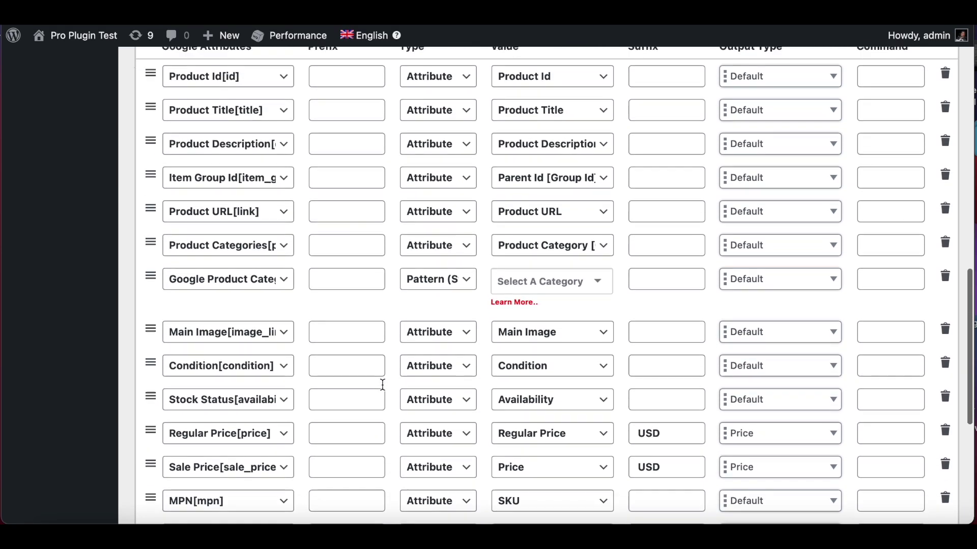
scroll(382, 385, up, 4)
scroll(383, 390, up, 2)
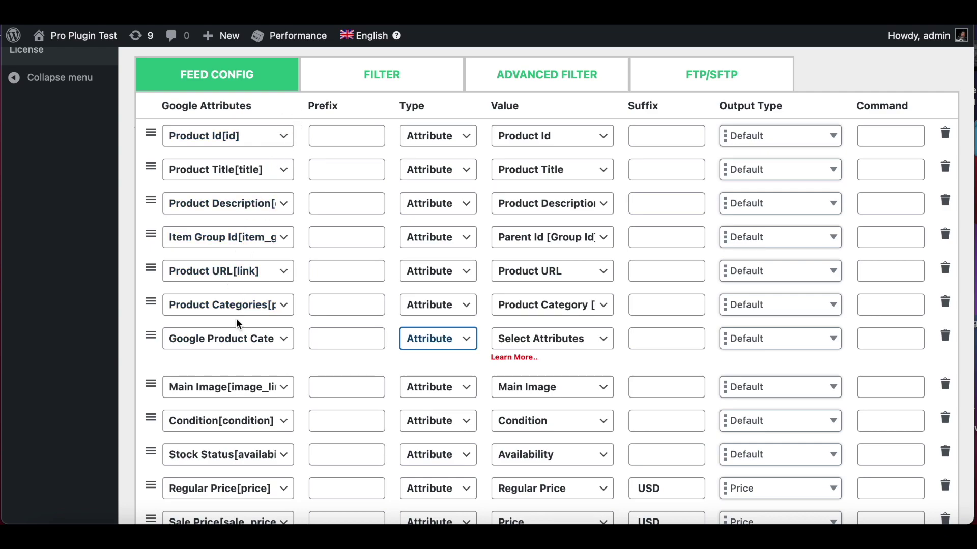
- Make Google Product Category a Pattern (Static Value) and search its categories for 'clothin'
click(239, 338)
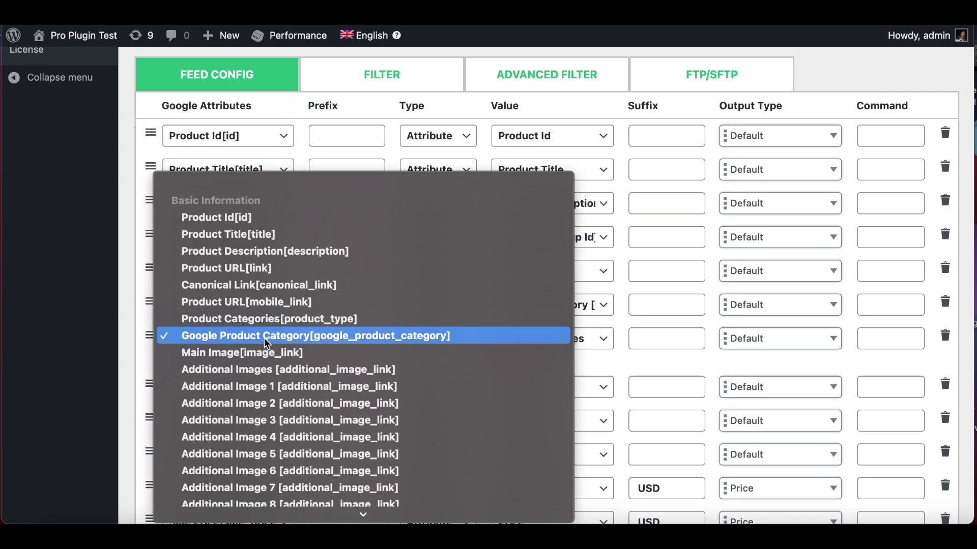
click(281, 338)
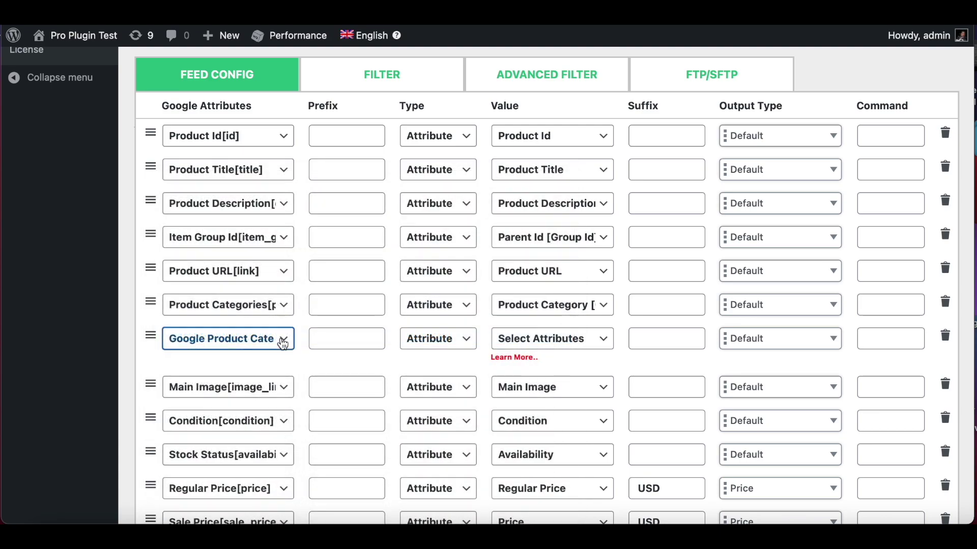
click(450, 340)
click(444, 352)
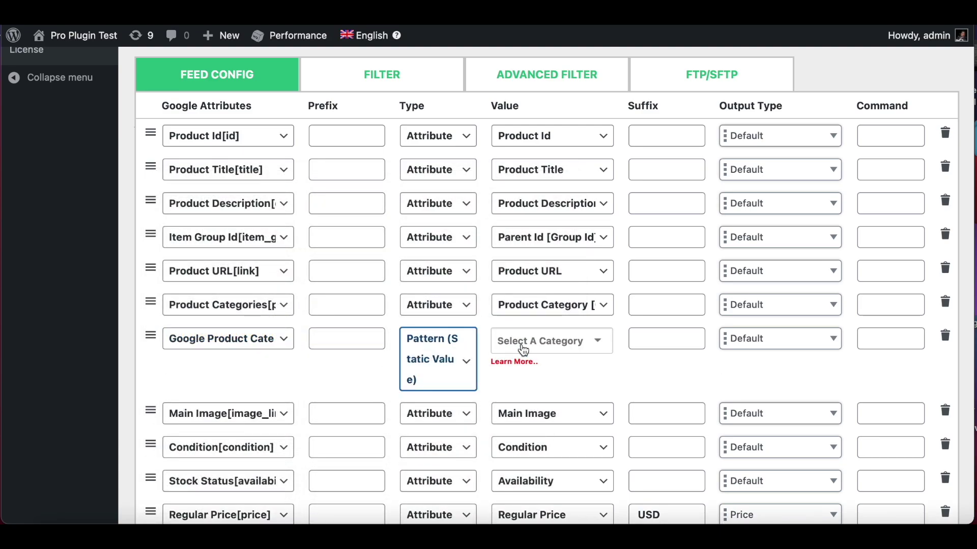
click(595, 344)
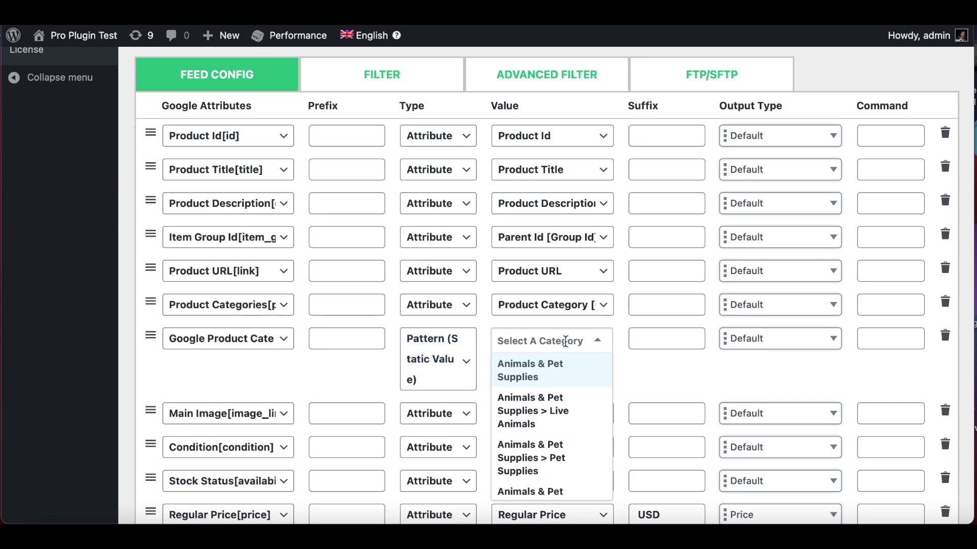
text(clothing)
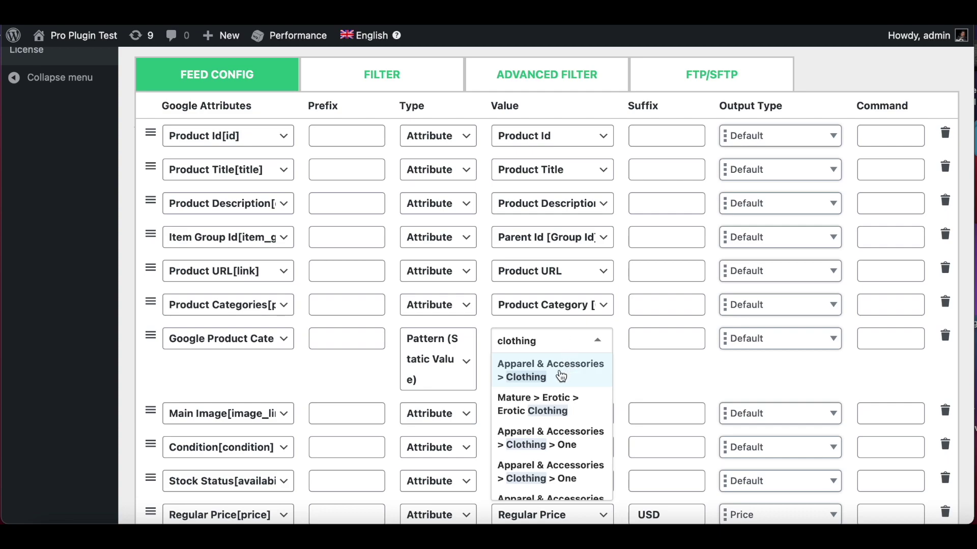
- Choose Apparel & Accessories > Clothing and verify it in Google's product taxonomy list
click(562, 375)
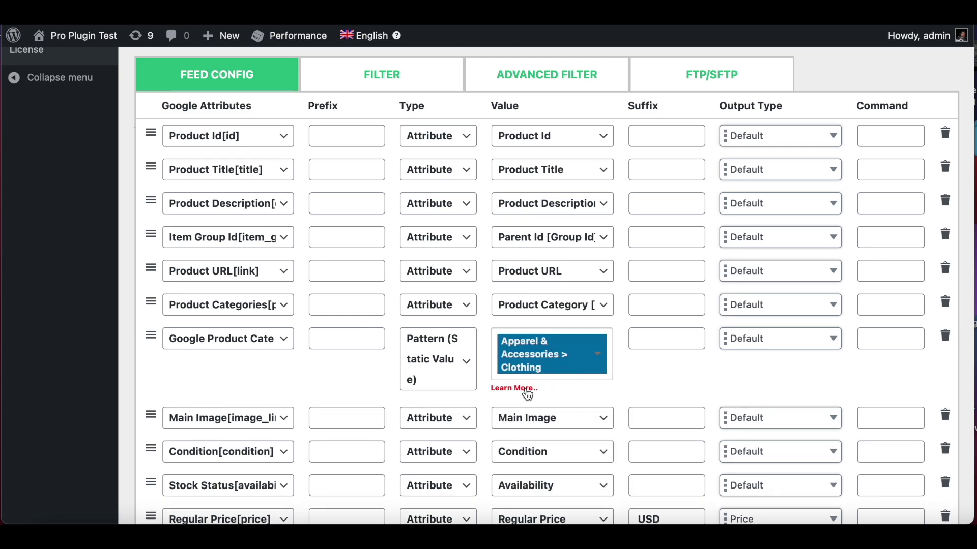
click(654, 25)
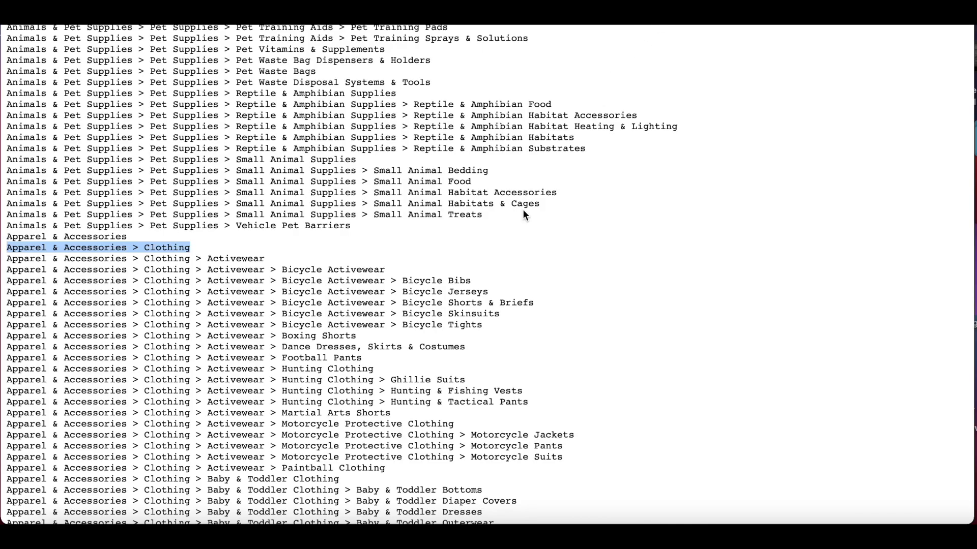
scroll(525, 214, up, 4)
scroll(525, 215, down, 6)
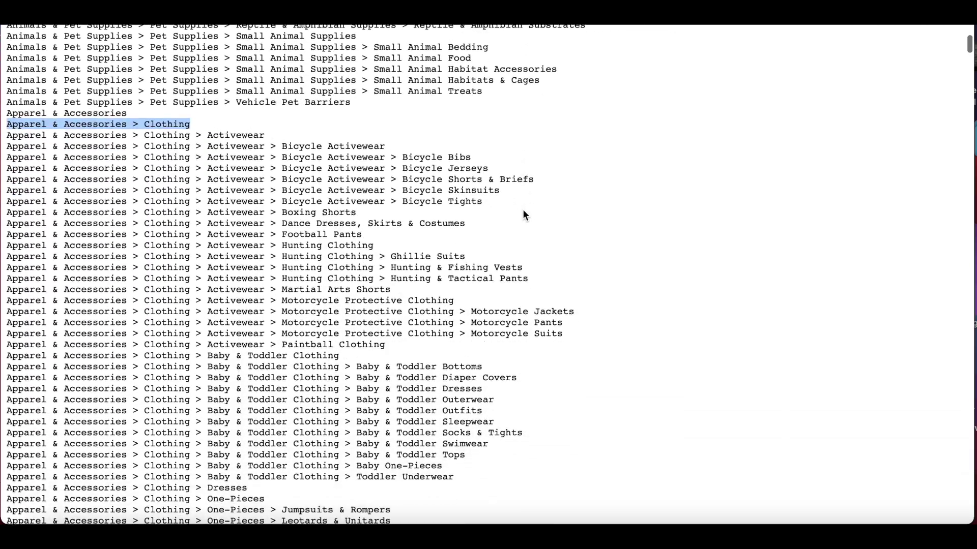
scroll(525, 215, down, 7)
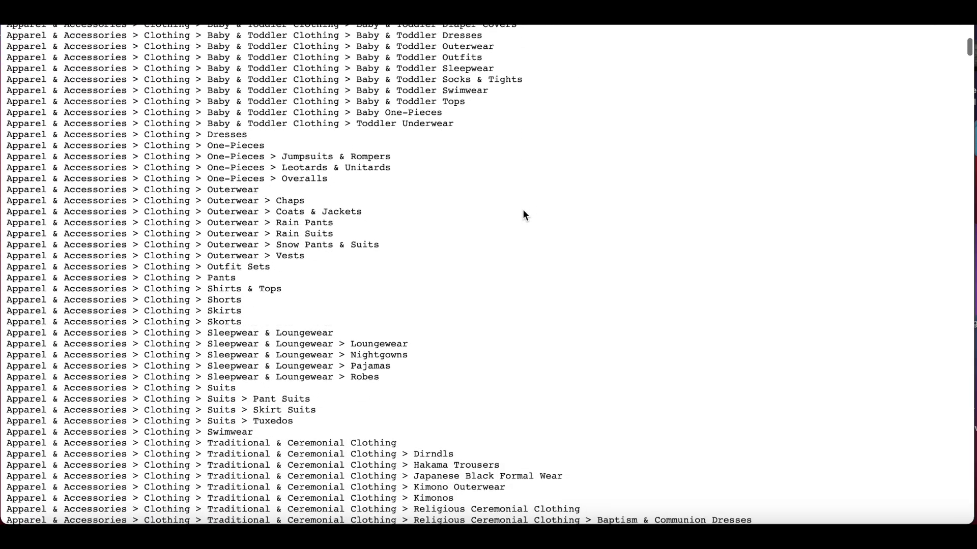
scroll(523, 210, down, 2)
key(Escape)
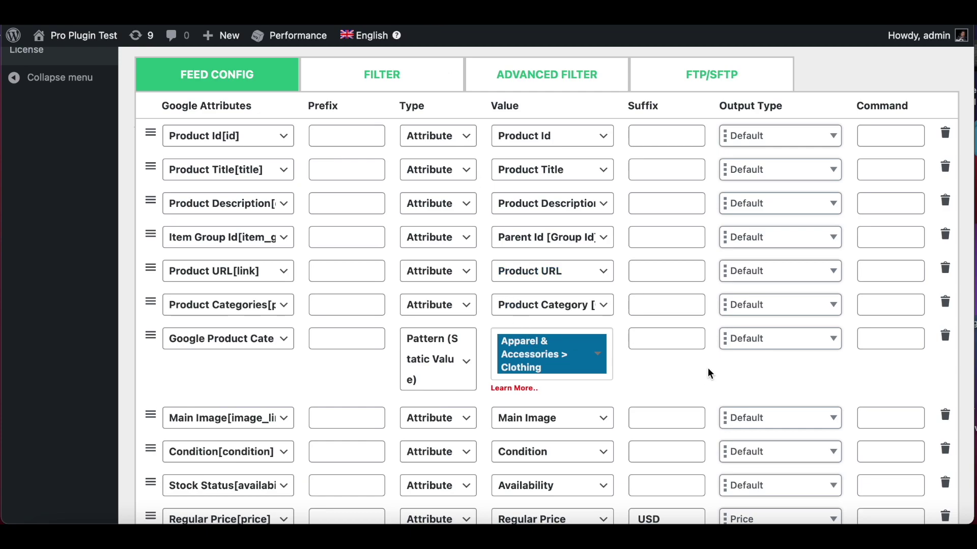
scroll(542, 180, down, 5)
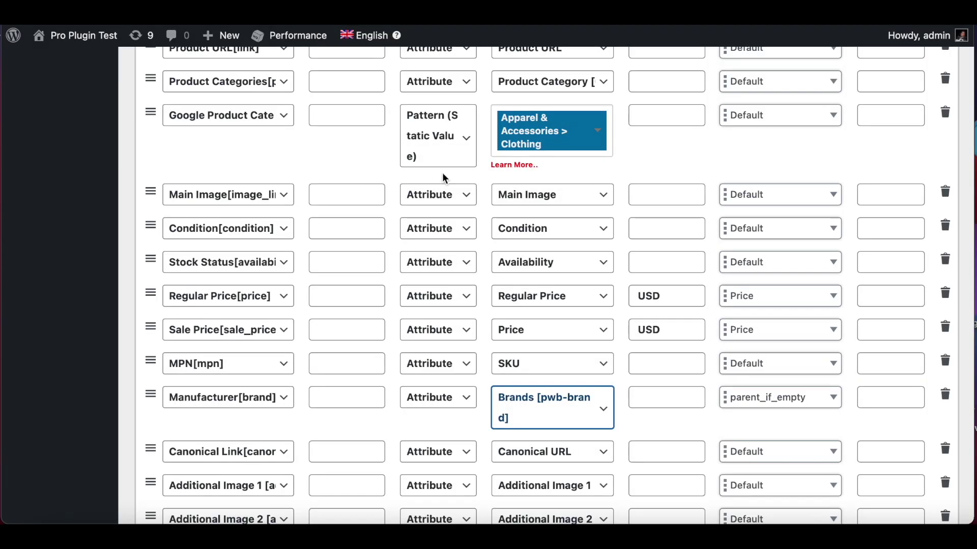
scroll(586, 216, down, 2)
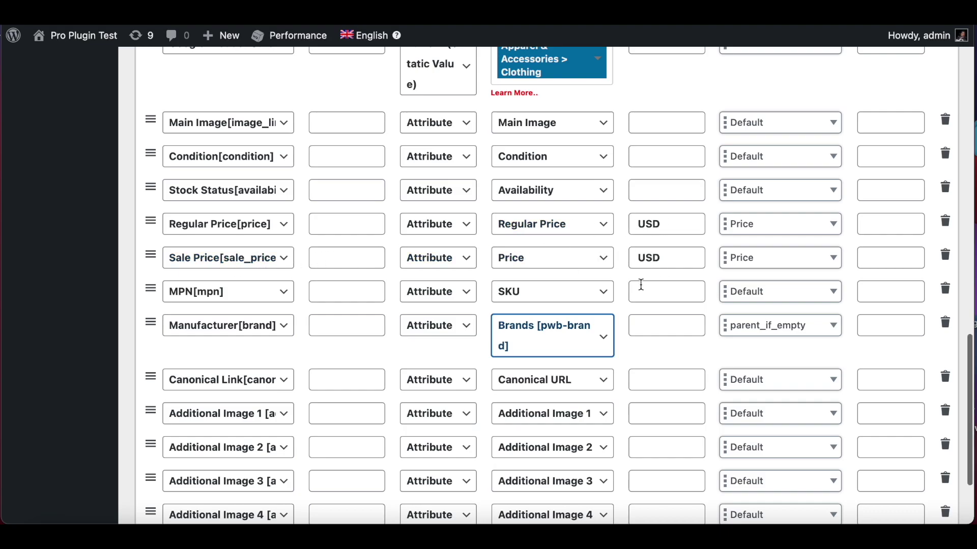
scroll(639, 283, down, 2)
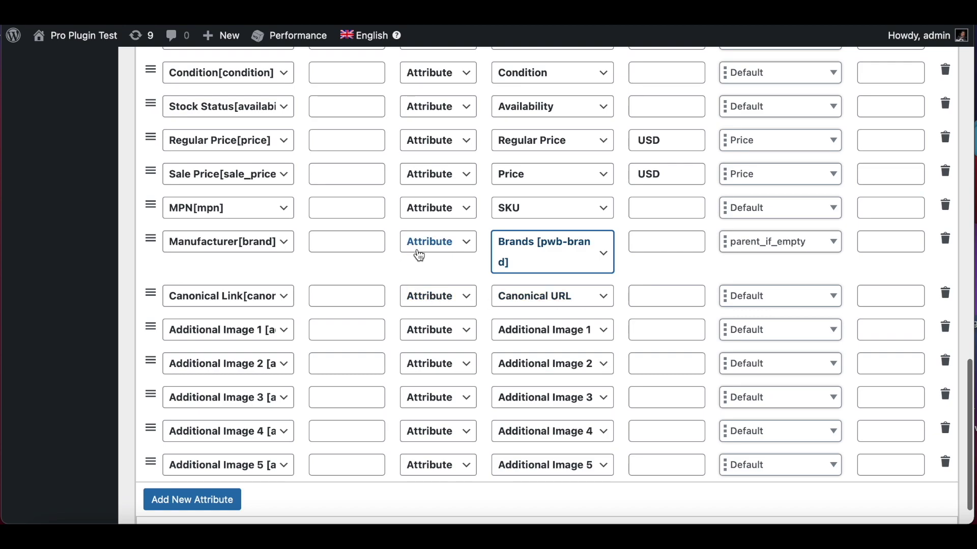
click(457, 243)
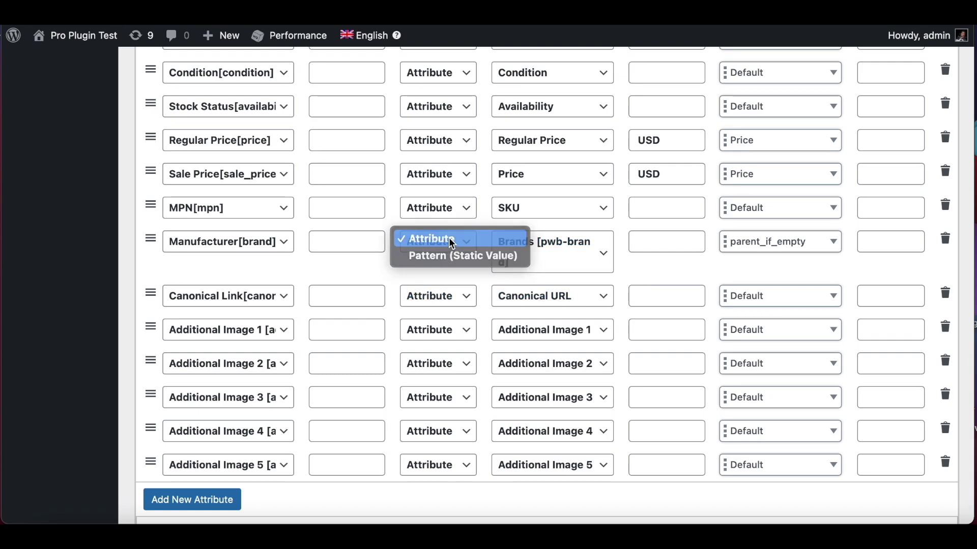
click(451, 241)
click(560, 255)
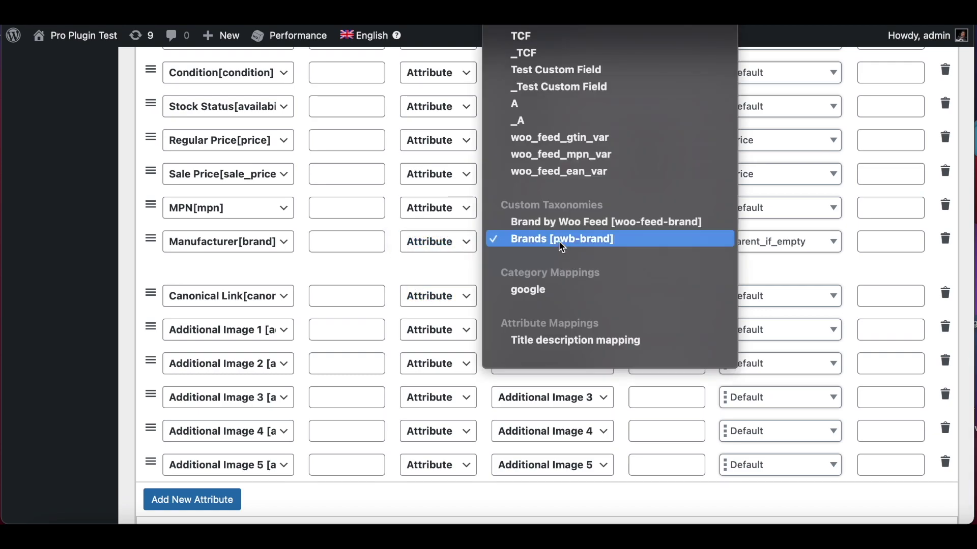
click(561, 240)
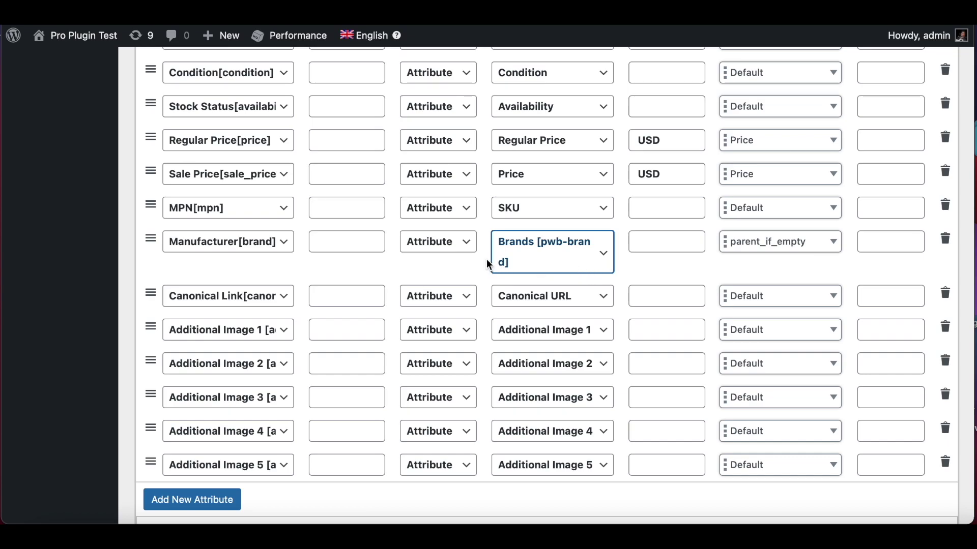
click(467, 240)
- Set Manufacturer to the static value 'My Brand', then update and generate the feed
click(439, 255)
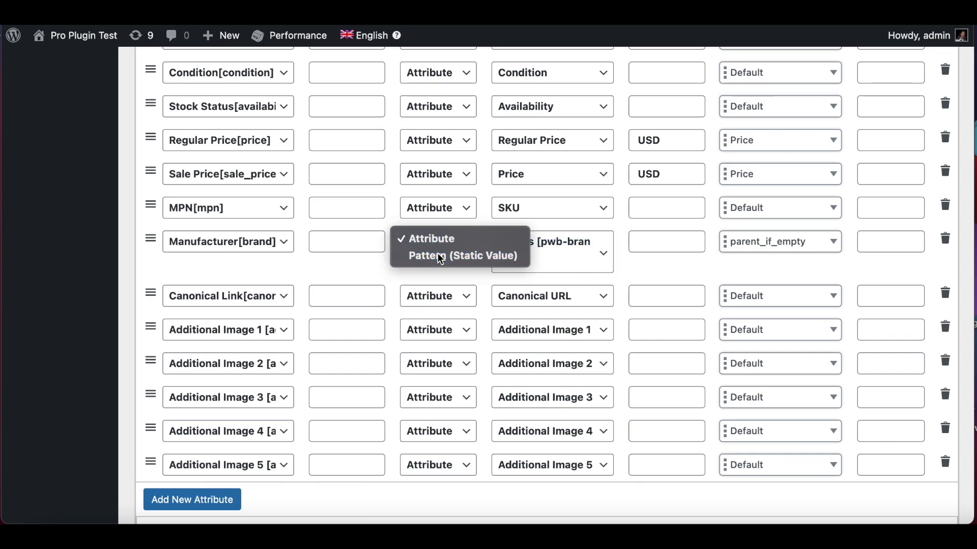
click(542, 243)
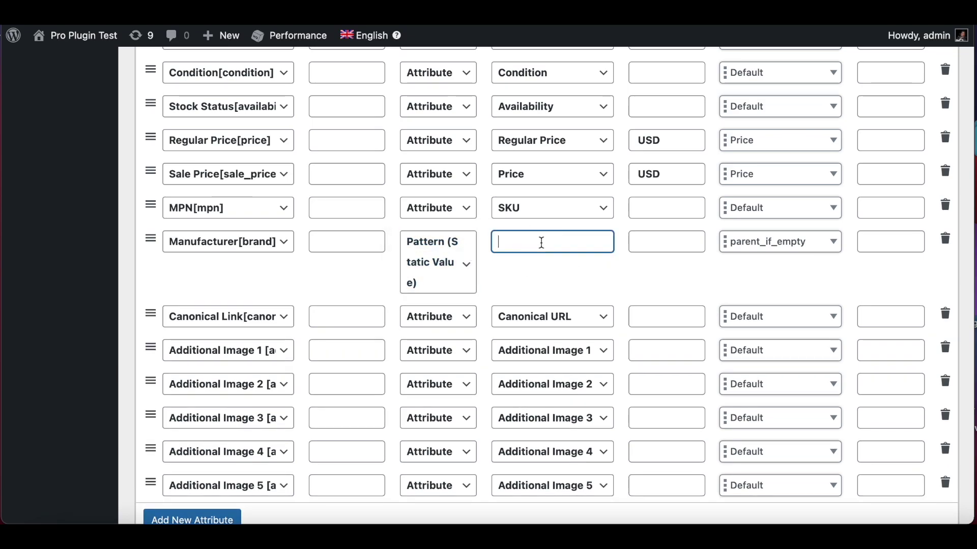
text(My B)
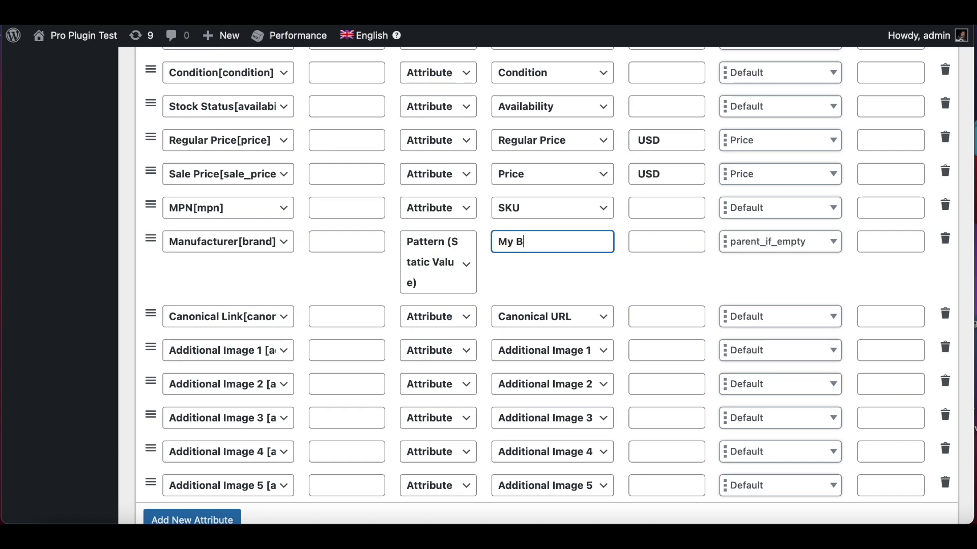
text(rand)
scroll(617, 298, down, 2)
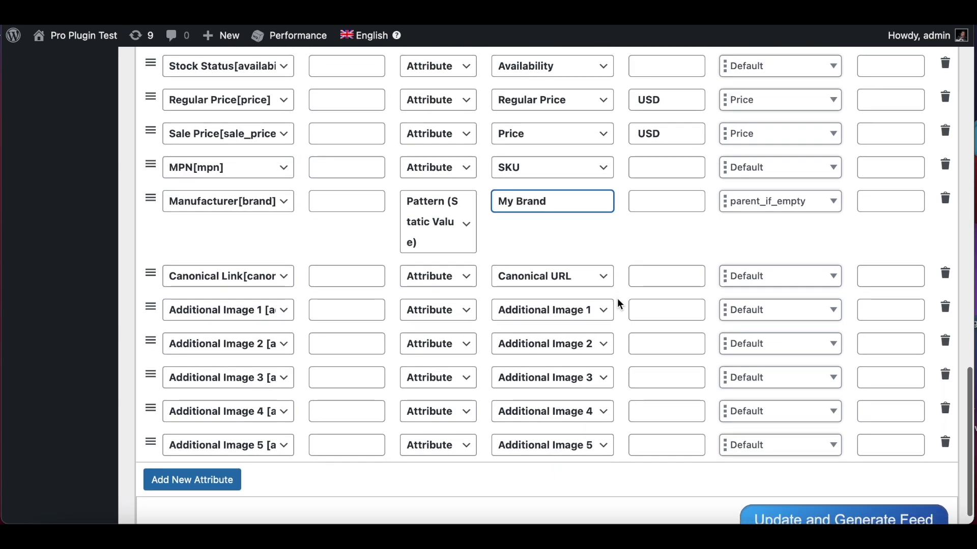
scroll(639, 229, down, 1)
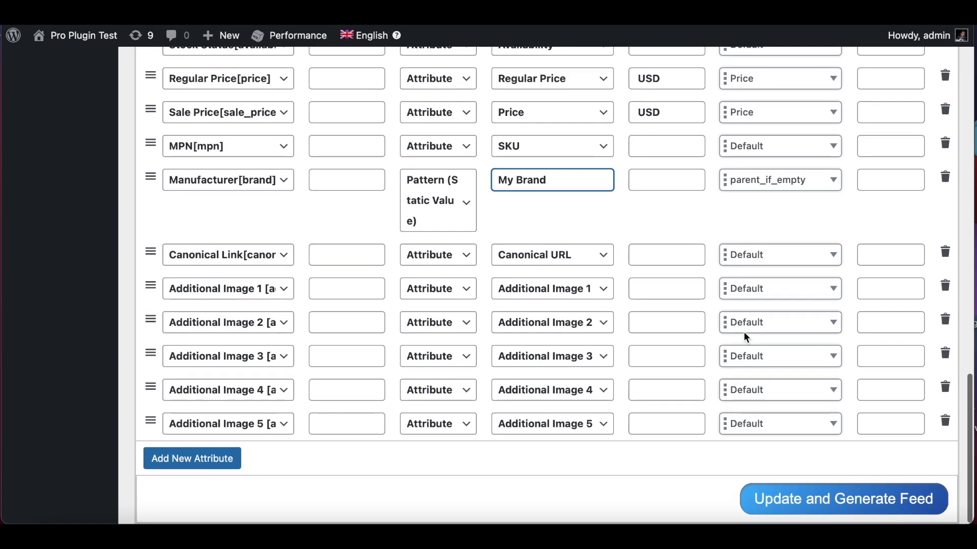
click(827, 493)
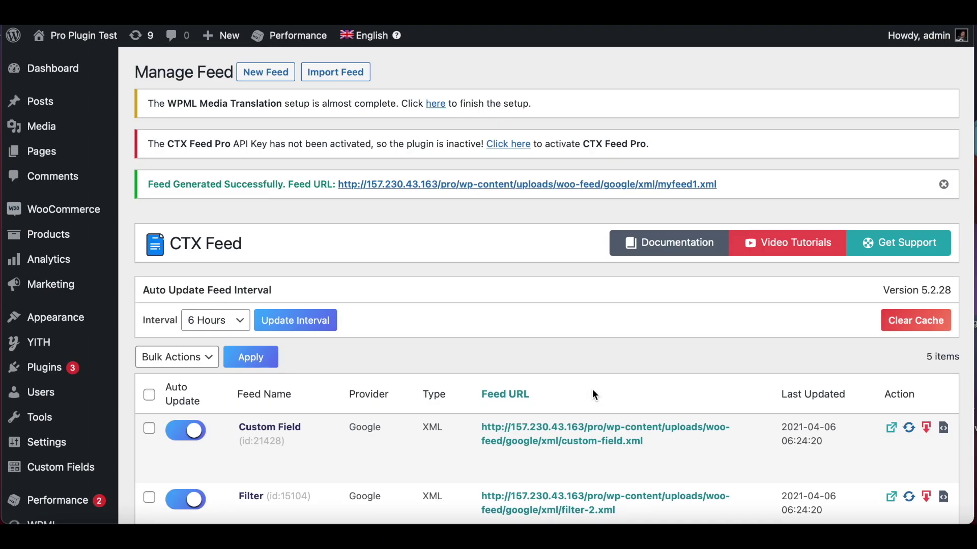
- Select and copy the myfeed1 feed URL from the Manage Feeds list
scroll(397, 319, down, 5)
scroll(397, 319, down, 3)
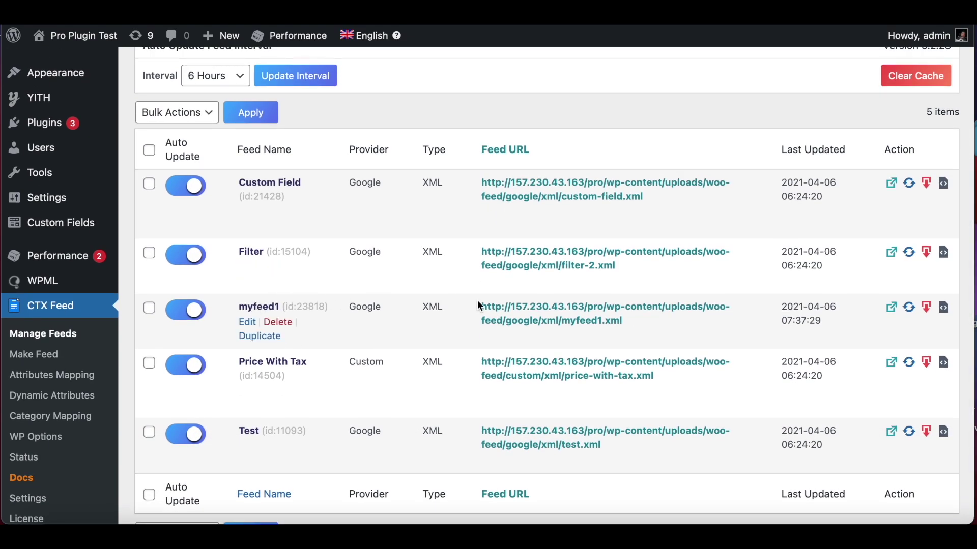
drag(480, 305, 639, 326)
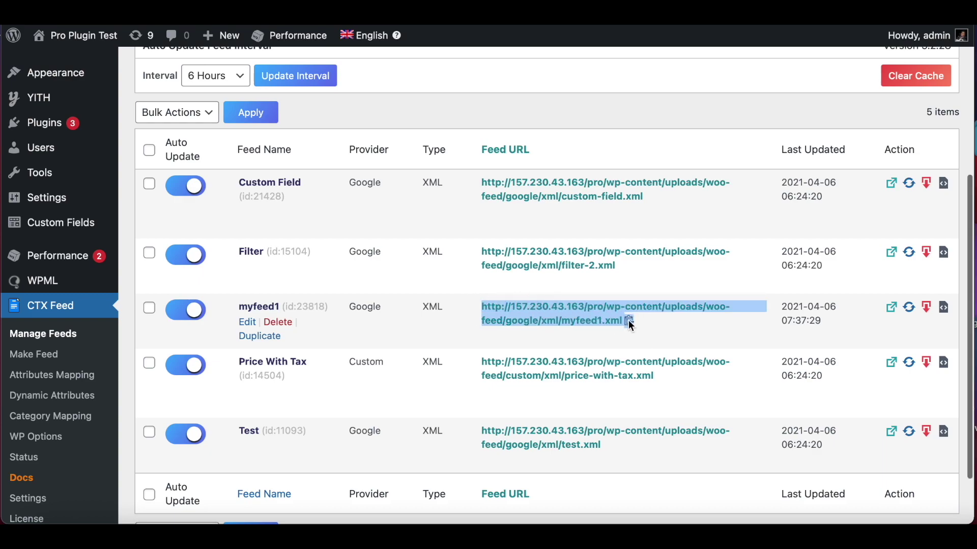
click(628, 322)
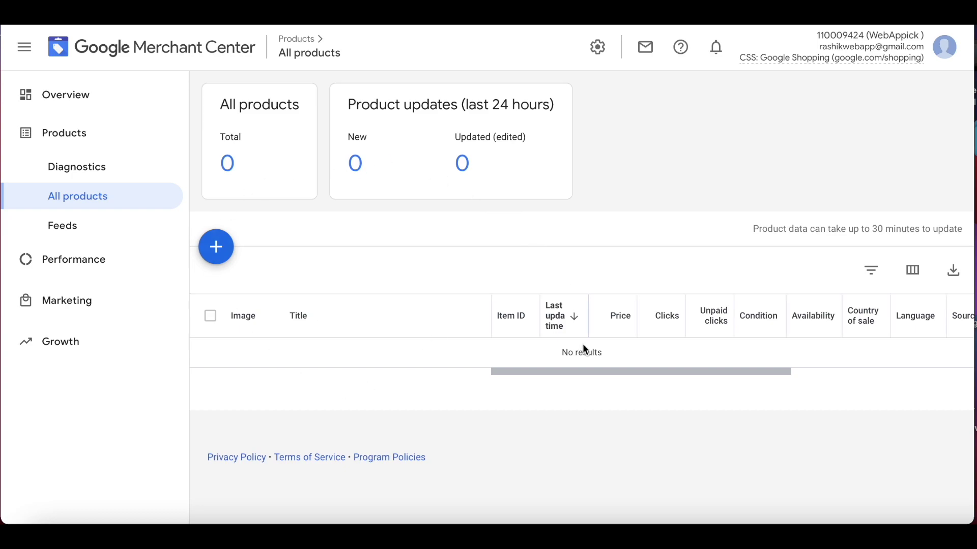
- Start a new primary feed with United States as the country of sale
click(70, 234)
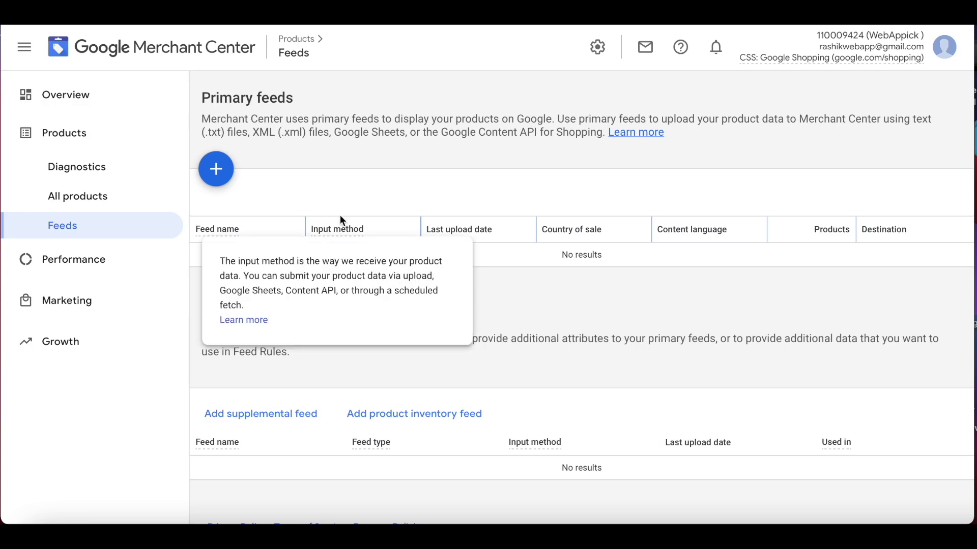
click(216, 169)
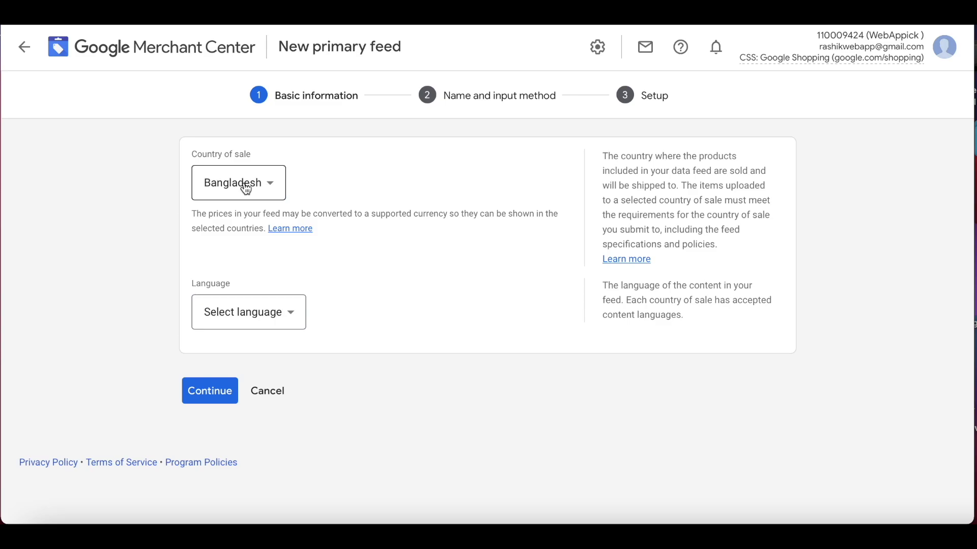
click(246, 184)
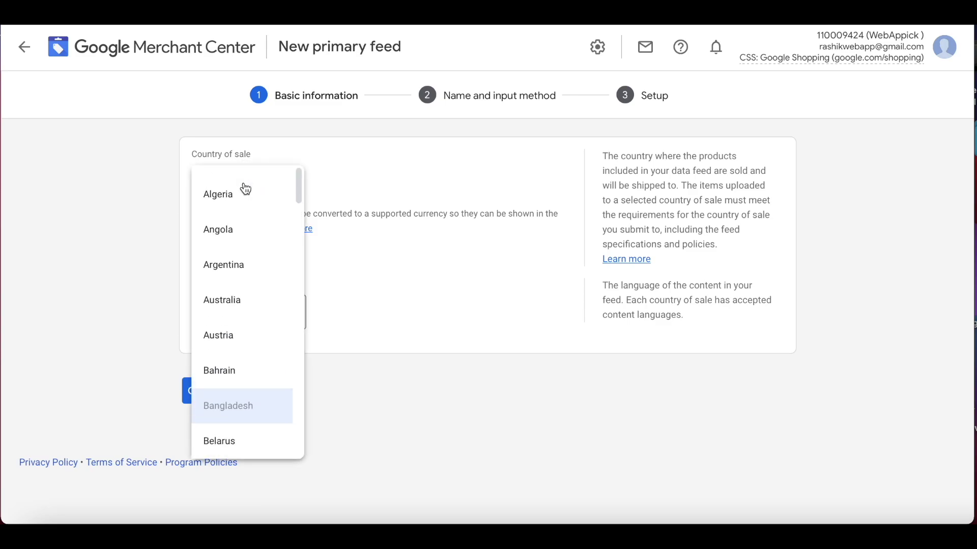
scroll(246, 189, down, 20)
scroll(257, 321, down, 5)
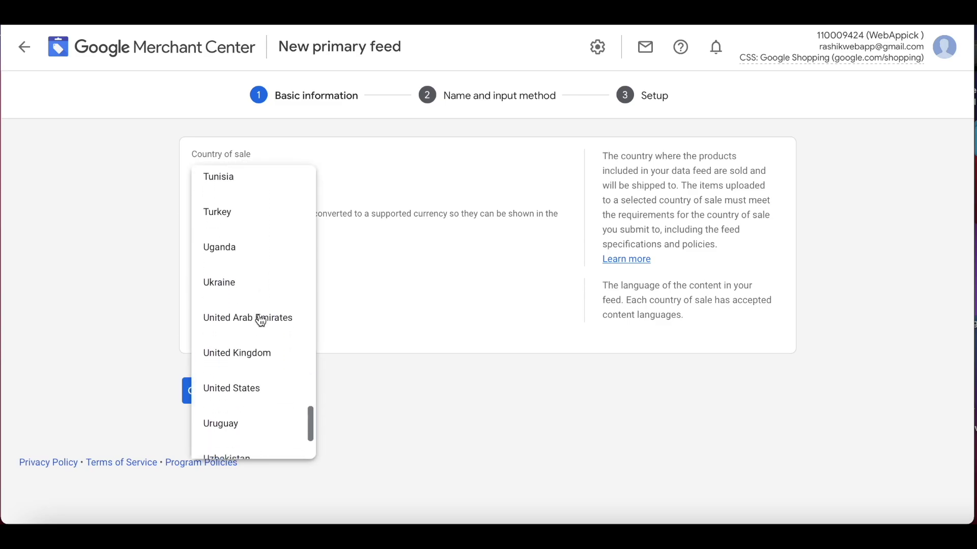
click(237, 364)
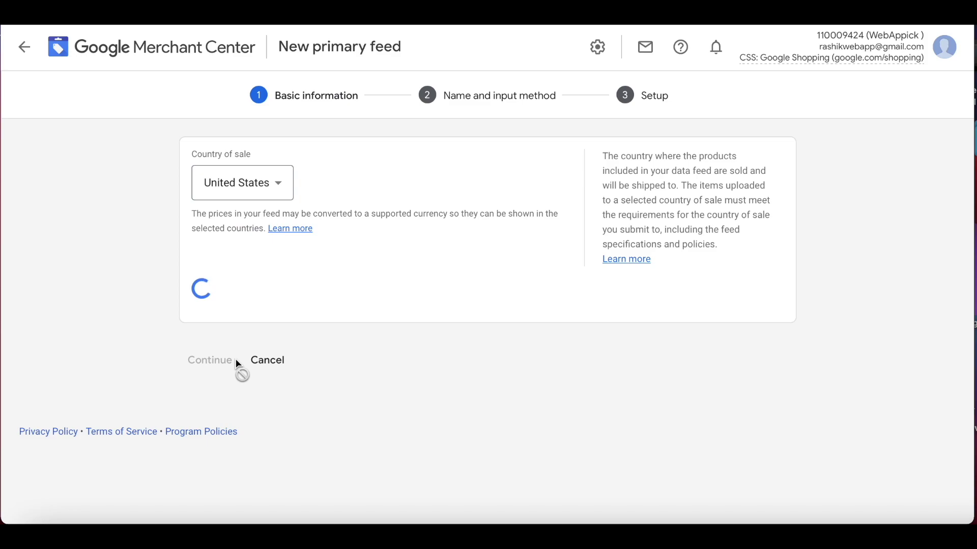
- Set the feed language to English, untick Shopping ads, and continue
click(235, 313)
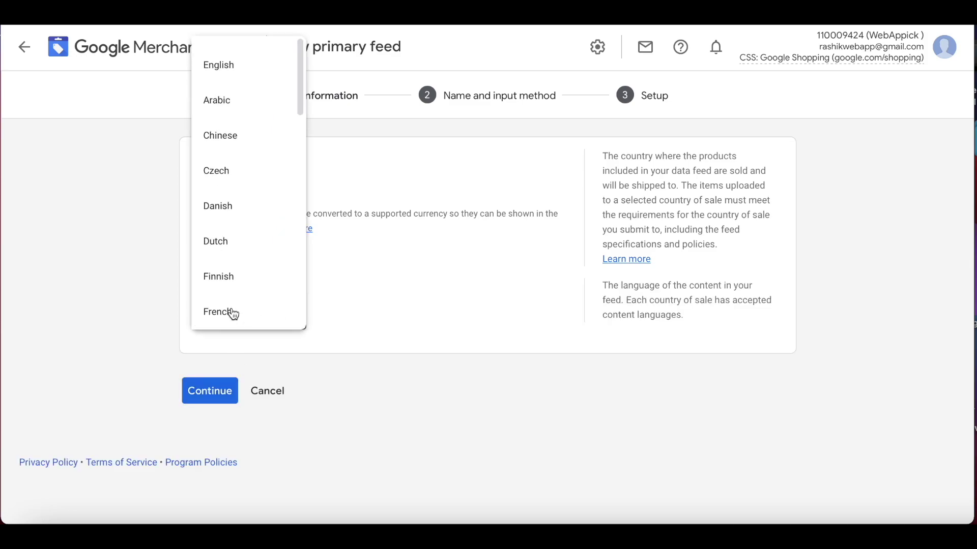
click(239, 71)
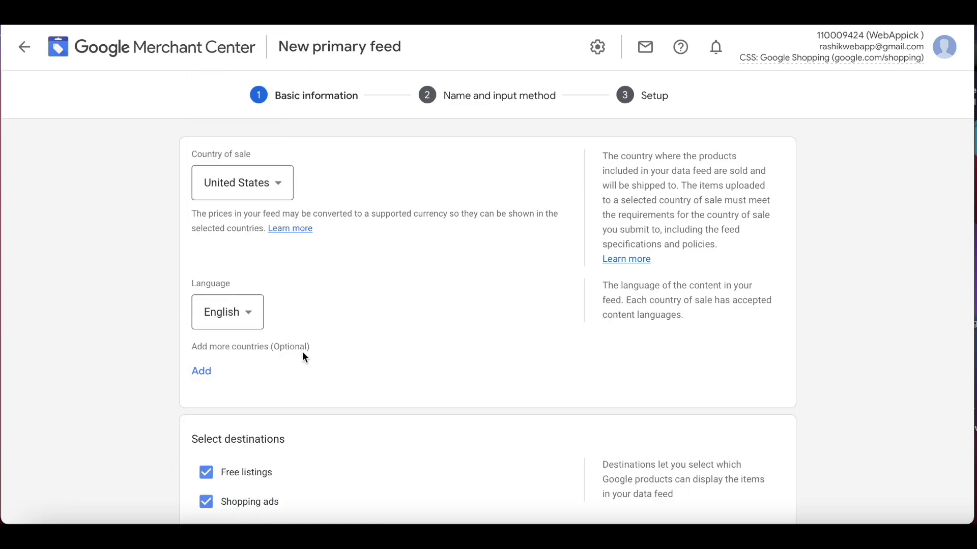
scroll(303, 353, down, 1)
scroll(302, 352, down, 2)
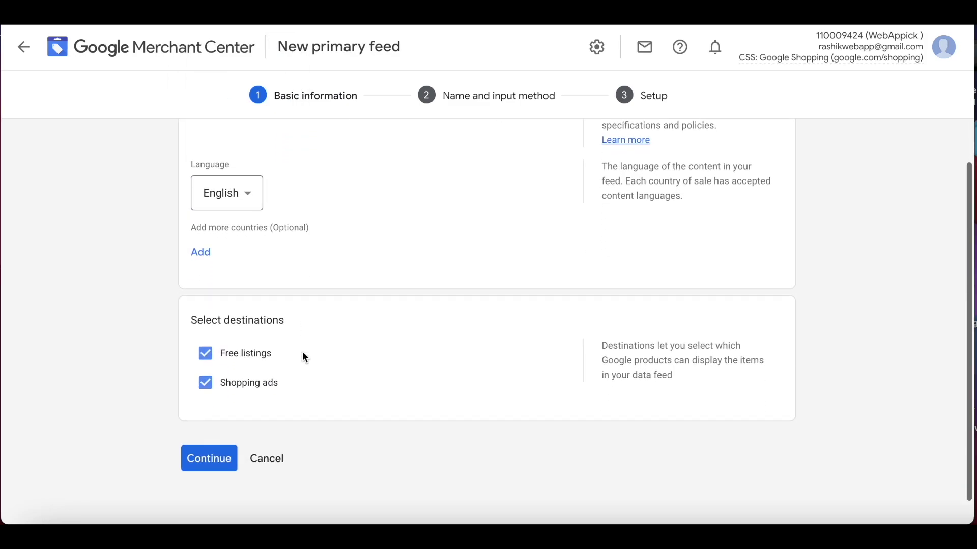
click(206, 387)
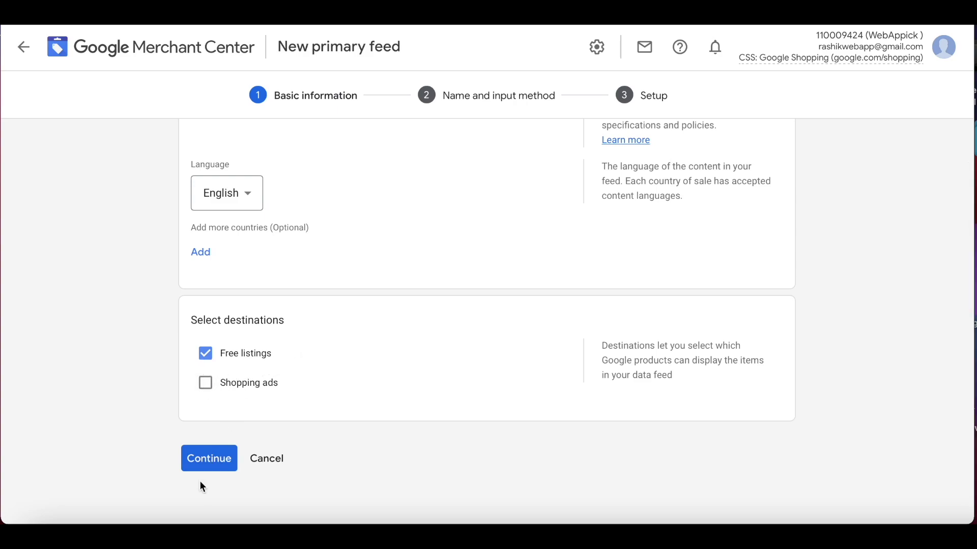
click(211, 469)
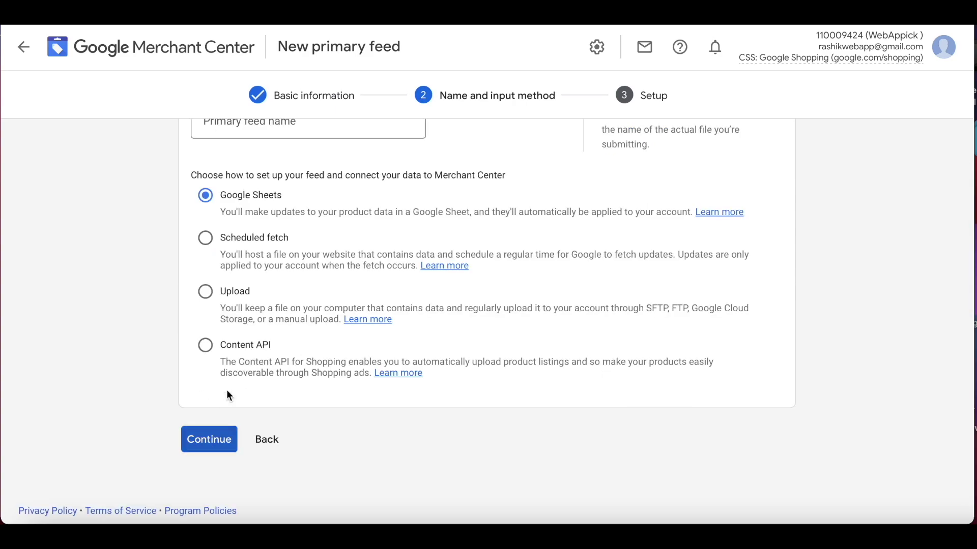
- Name the primary feed myfeed1, choose Scheduled fetch, and continue to setup
scroll(257, 305, up, 2)
scroll(262, 211, up, 2)
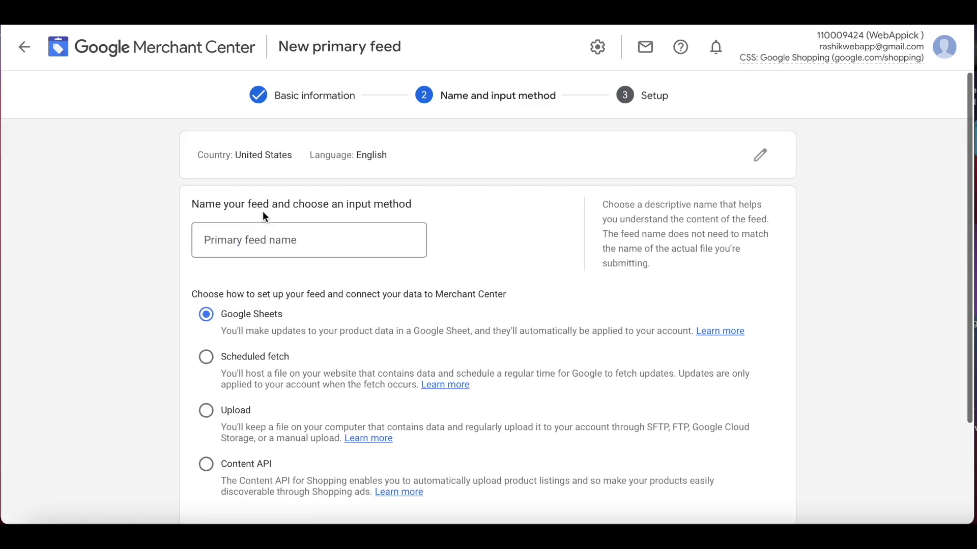
scroll(262, 211, down, 1)
click(263, 212)
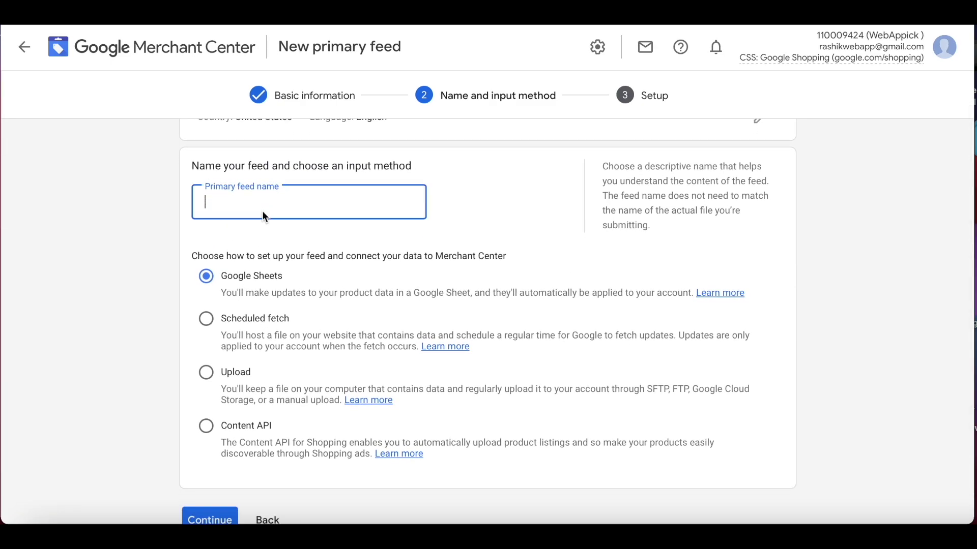
text(myfeed1)
scroll(479, 452, down, 1)
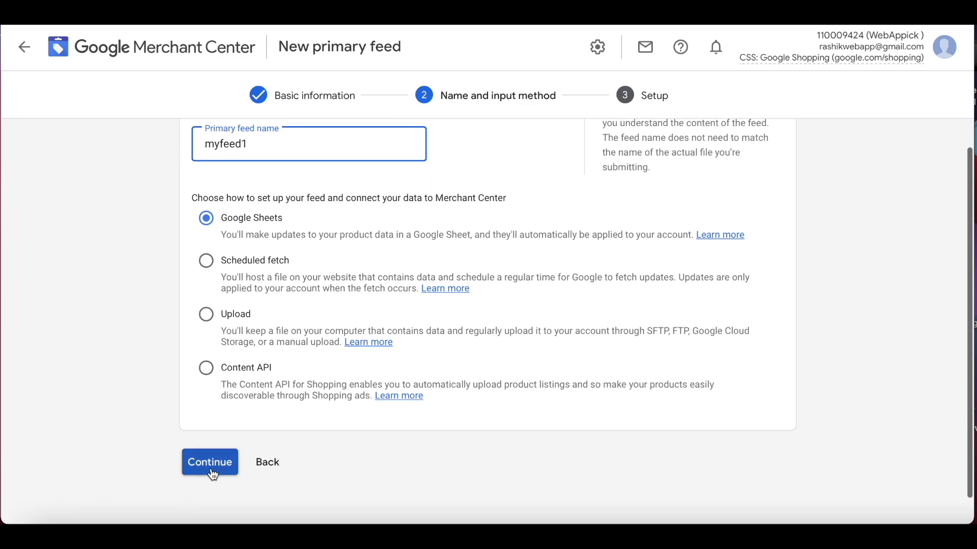
click(237, 268)
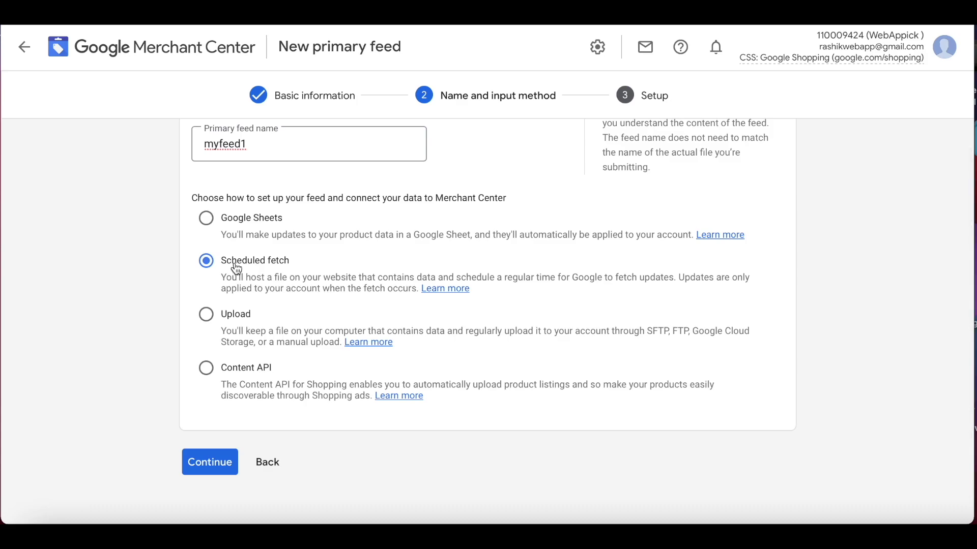
click(213, 463)
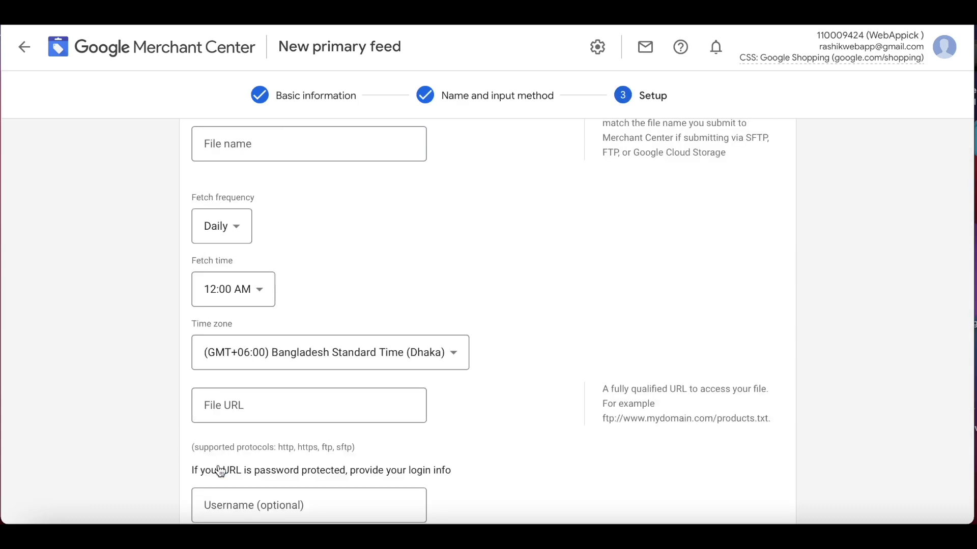
- Set the file name to myfeed1 with a daily 6:00 AM fetch time
scroll(312, 247, up, 1)
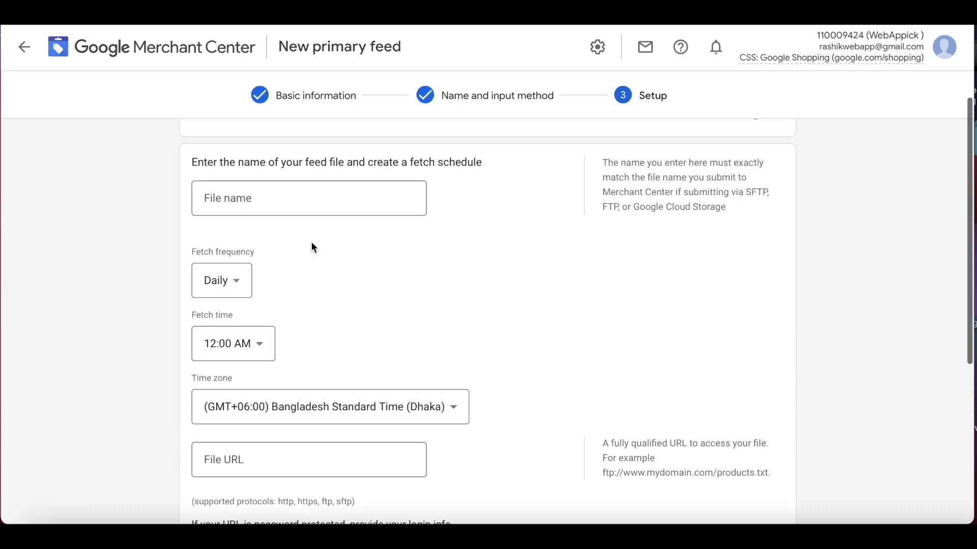
click(270, 212)
text(myfe)
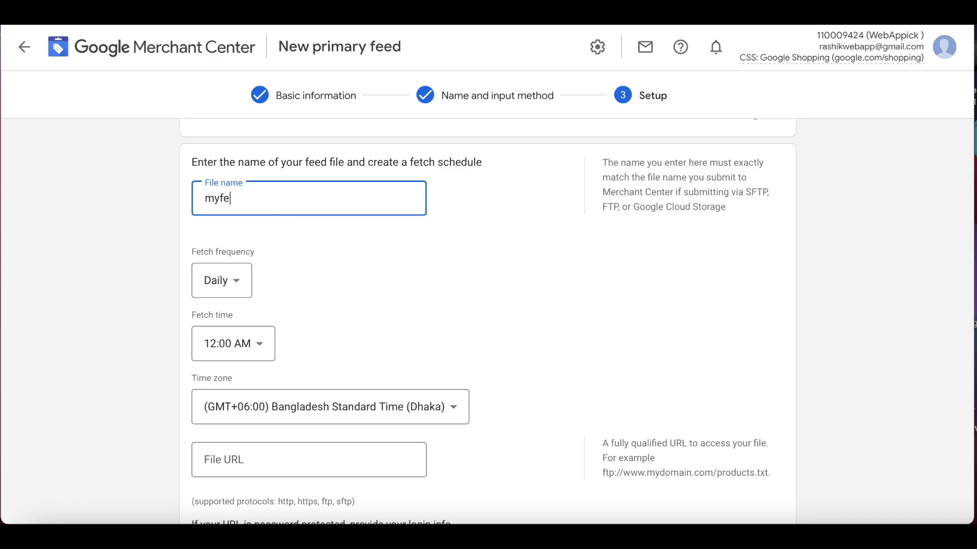
text(ed1)
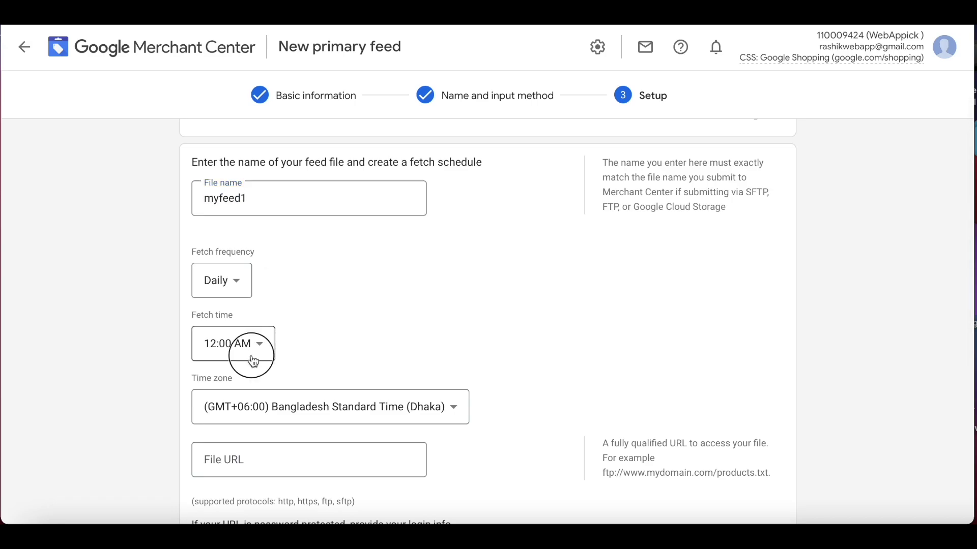
click(254, 351)
click(239, 308)
scroll(389, 318, down, 2)
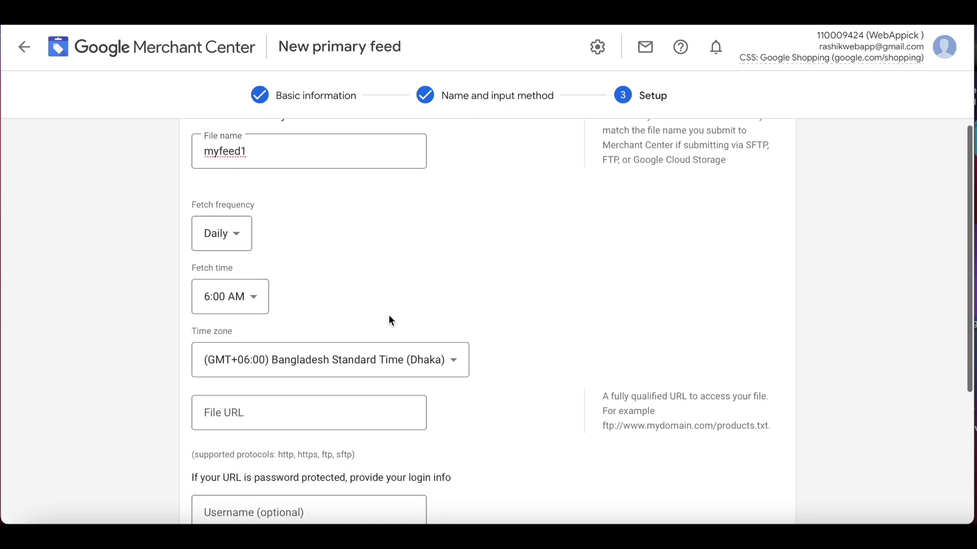
scroll(533, 354, down, 1)
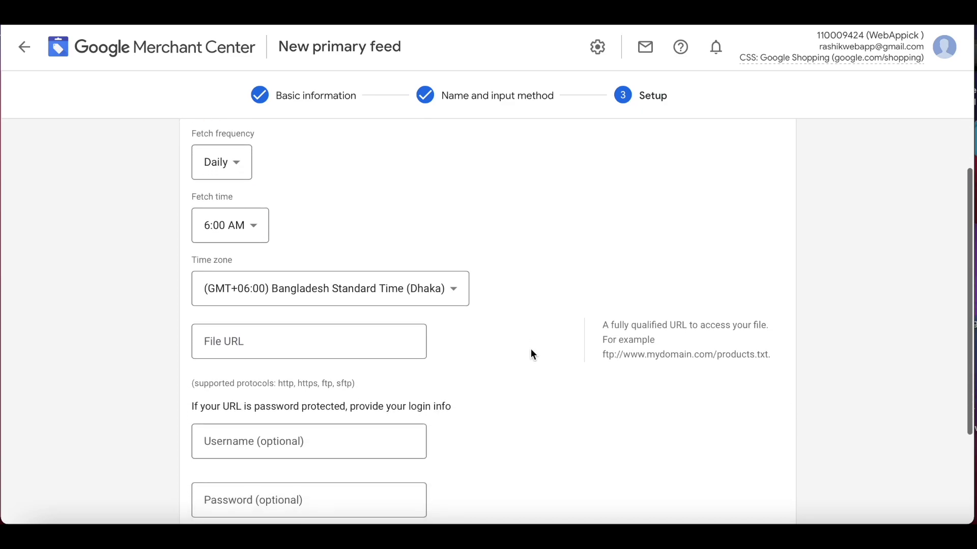
- Paste the CTX Feed myfeed1 XML URL as the File URL and create the feed
click(237, 342)
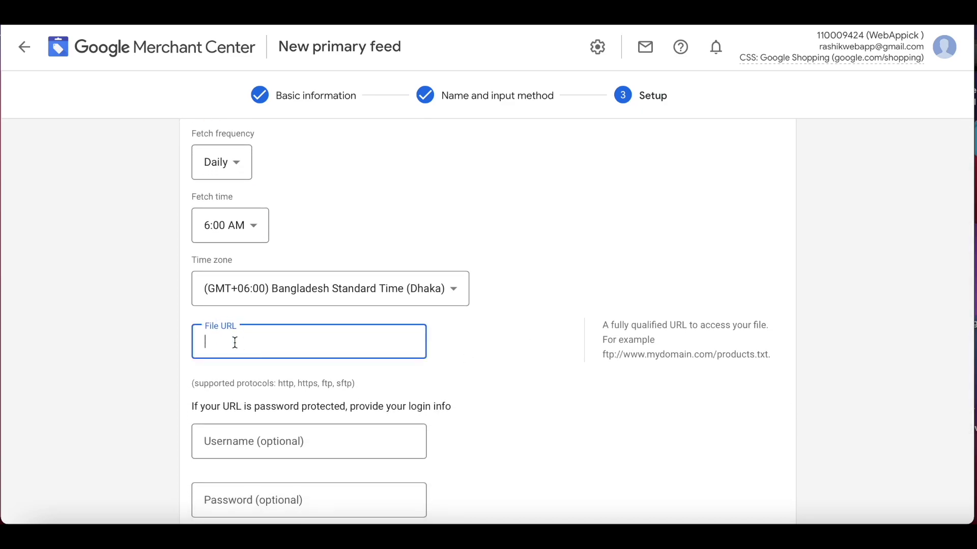
click(376, 24)
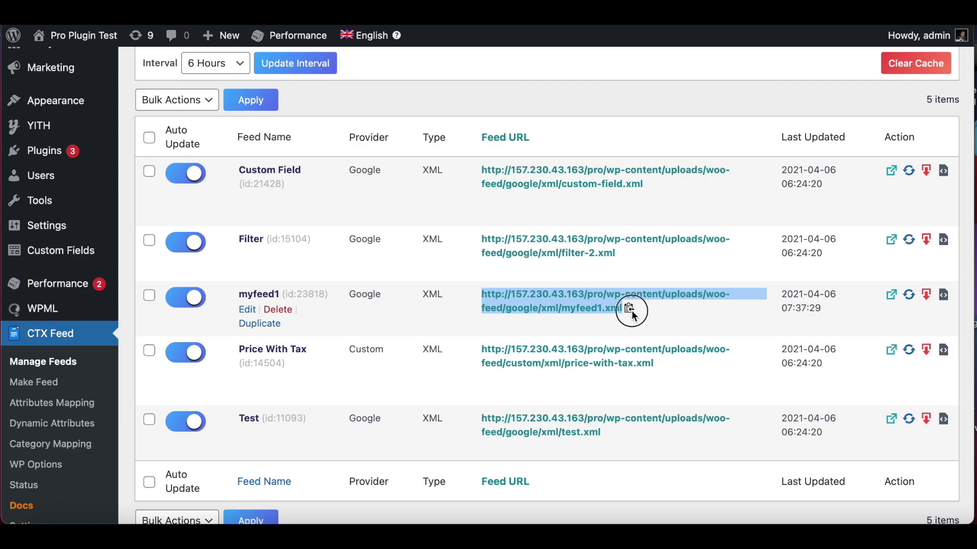
click(630, 310)
click(687, 24)
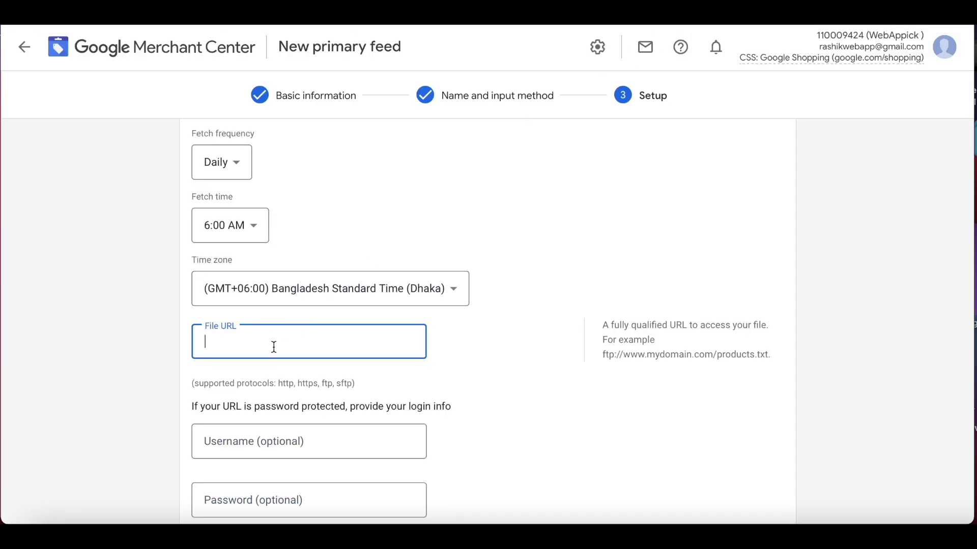
key(ctrl+v)
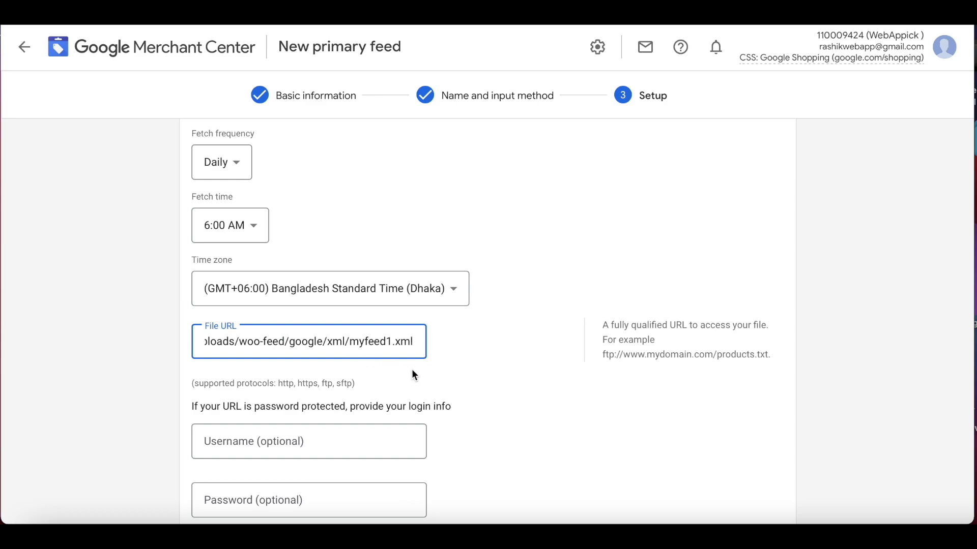
scroll(487, 364, down, 1)
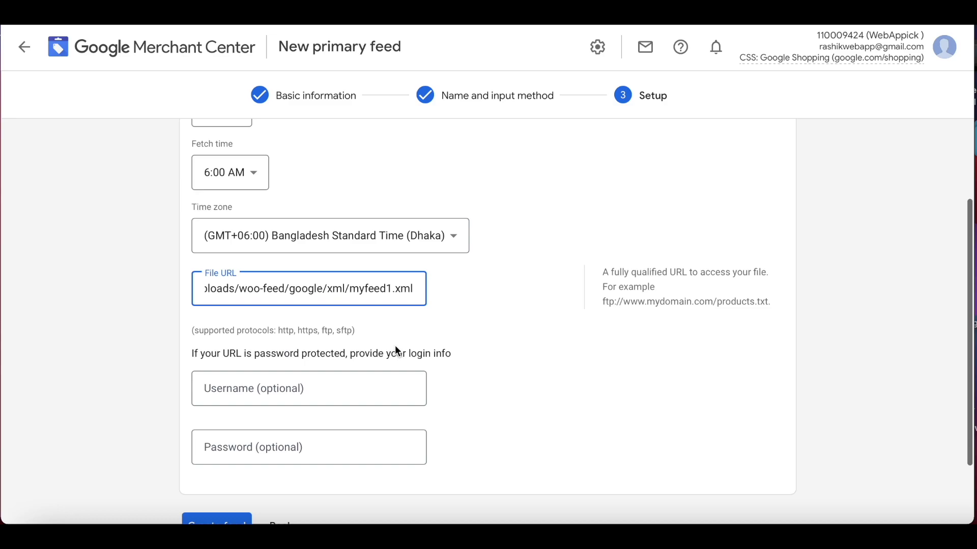
scroll(512, 360, down, 2)
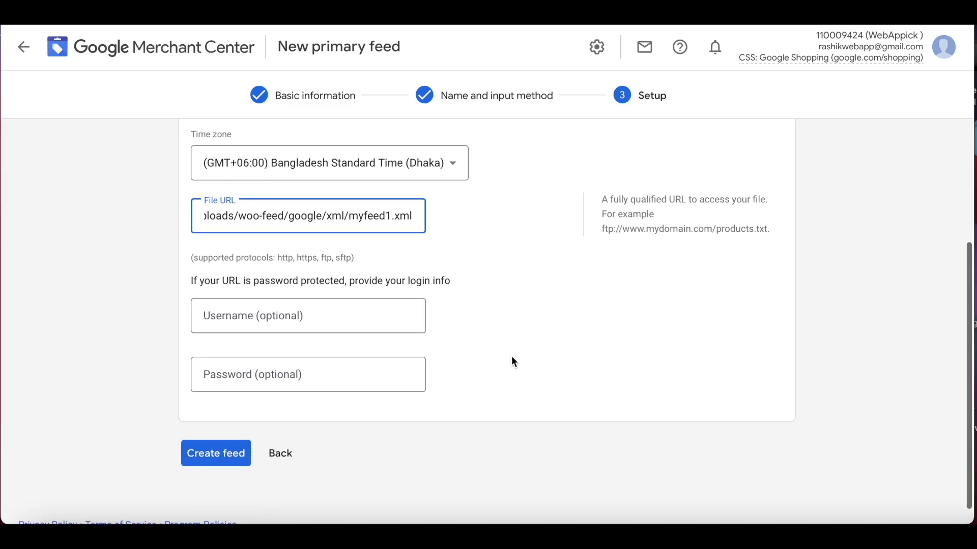
click(226, 463)
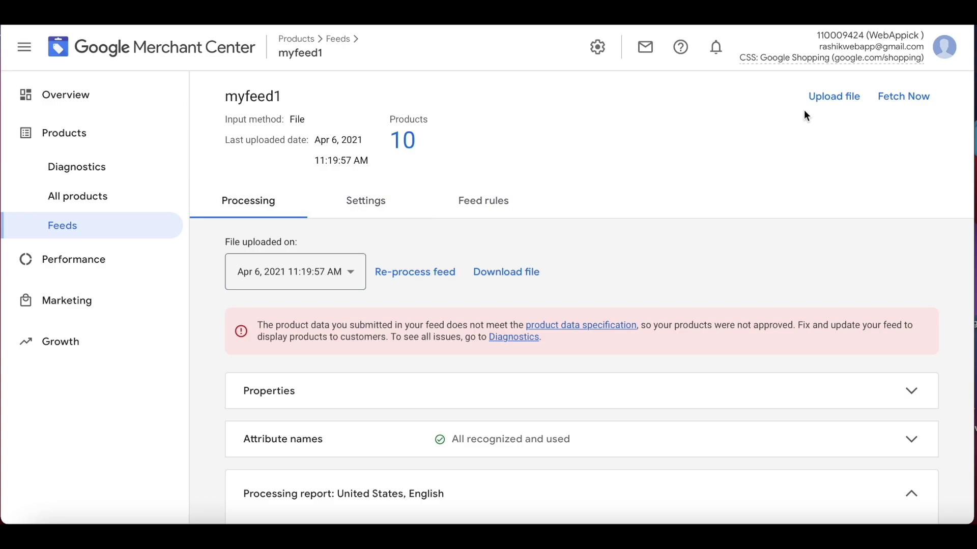
- Fetch myfeed1 now, producing a fresh 11:22:32 AM upload of 10 products
click(909, 102)
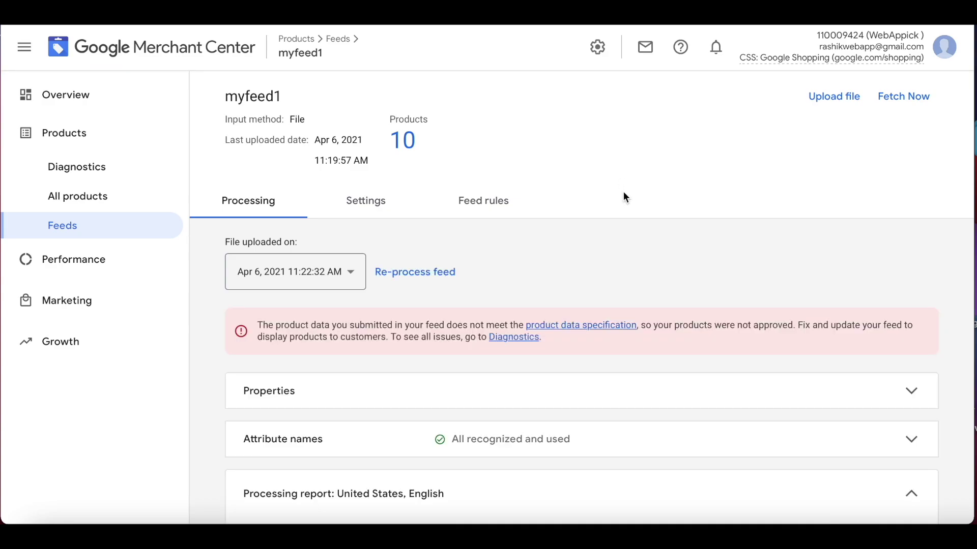
scroll(623, 192, down, 2)
scroll(624, 191, up, 2)
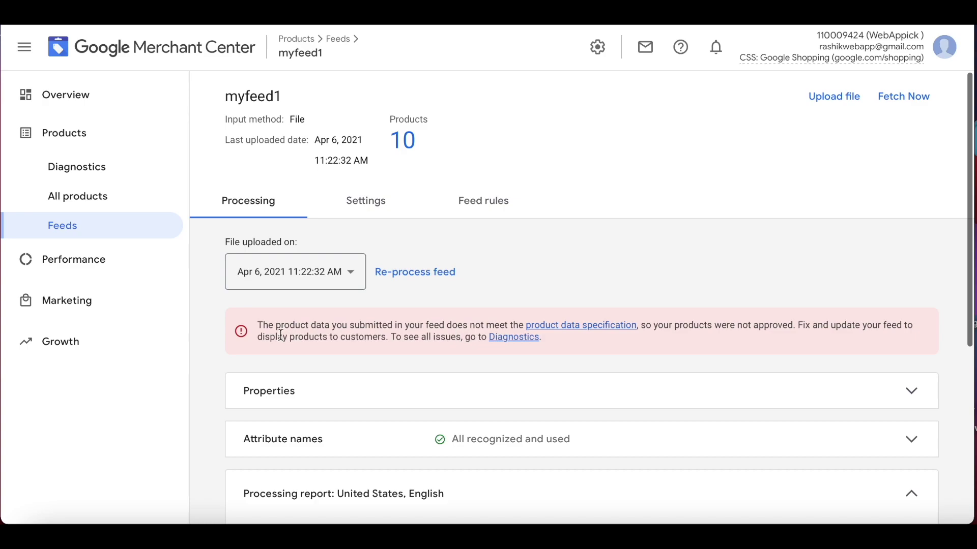
- Review the invalid link URL and missing description issue details in the processing report
scroll(356, 351, down, 5)
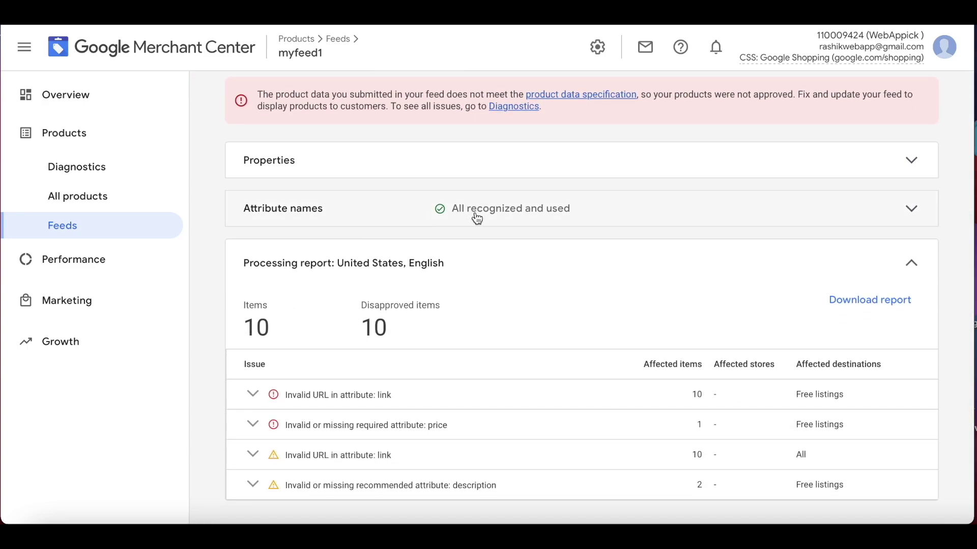
scroll(672, 362, down, 1)
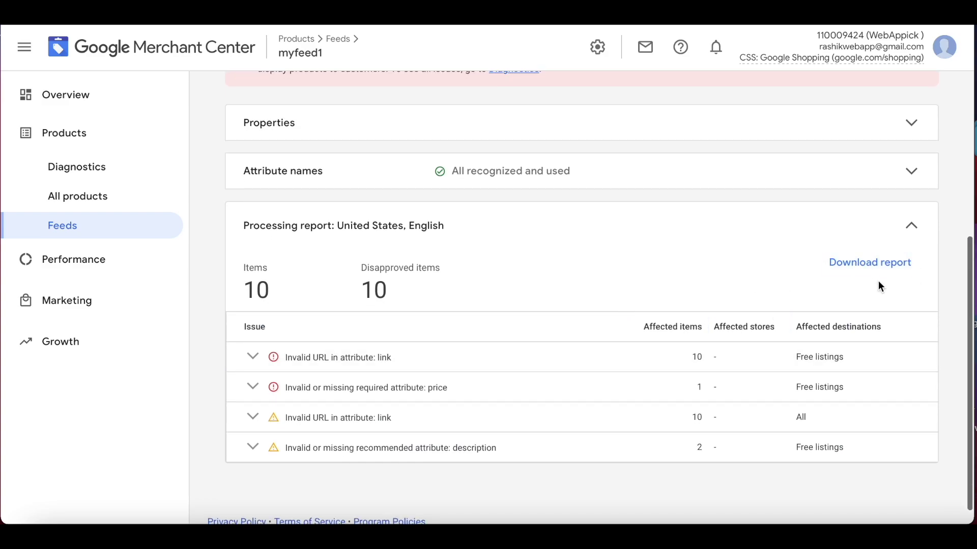
click(252, 357)
scroll(349, 344, down, 3)
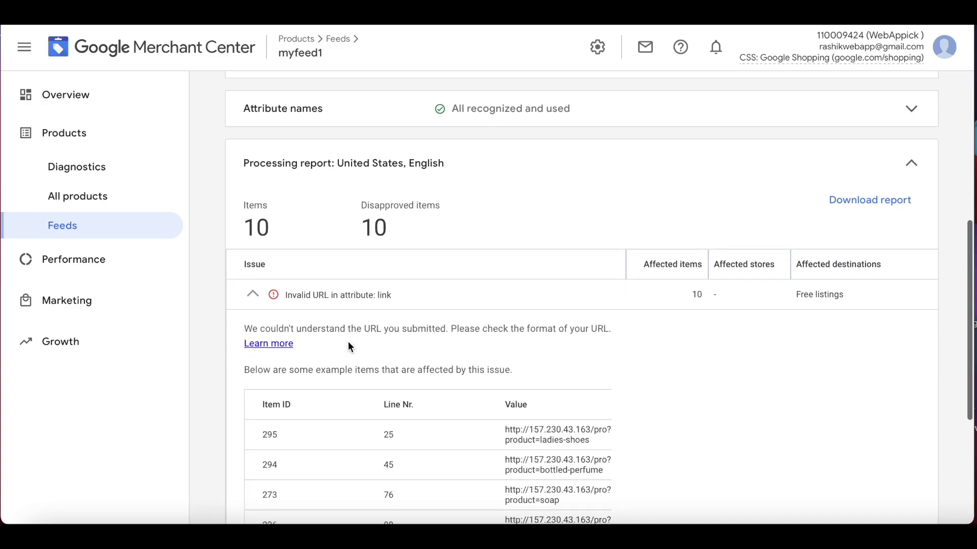
scroll(349, 346, down, 1)
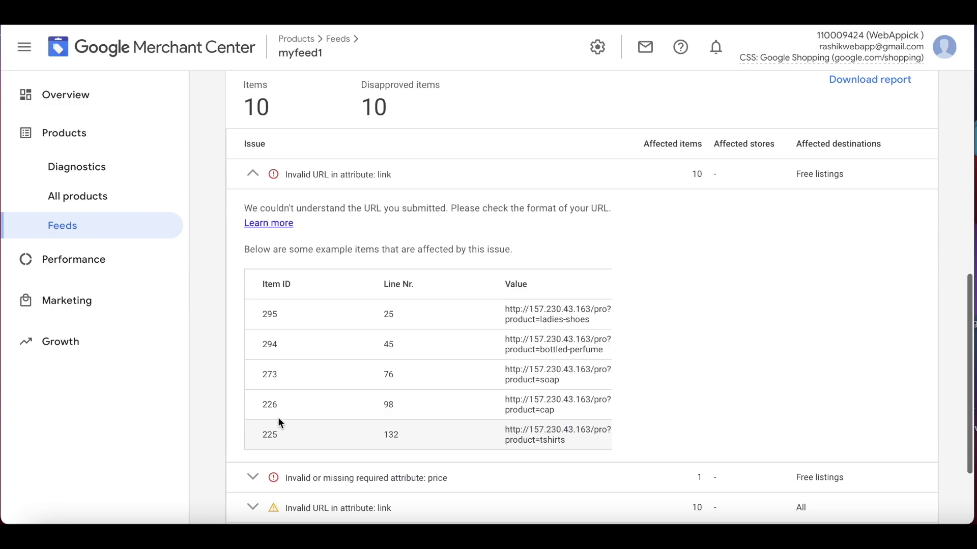
click(252, 176)
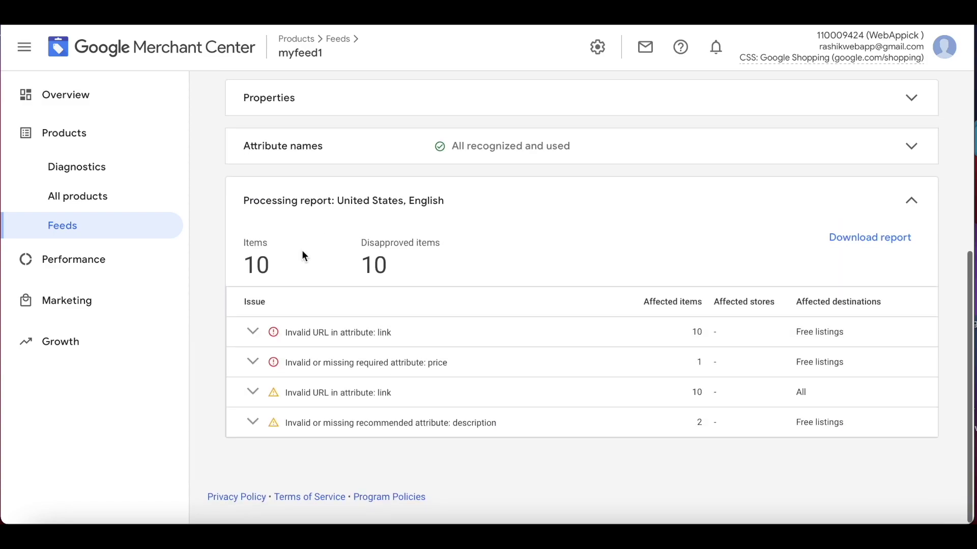
click(254, 399)
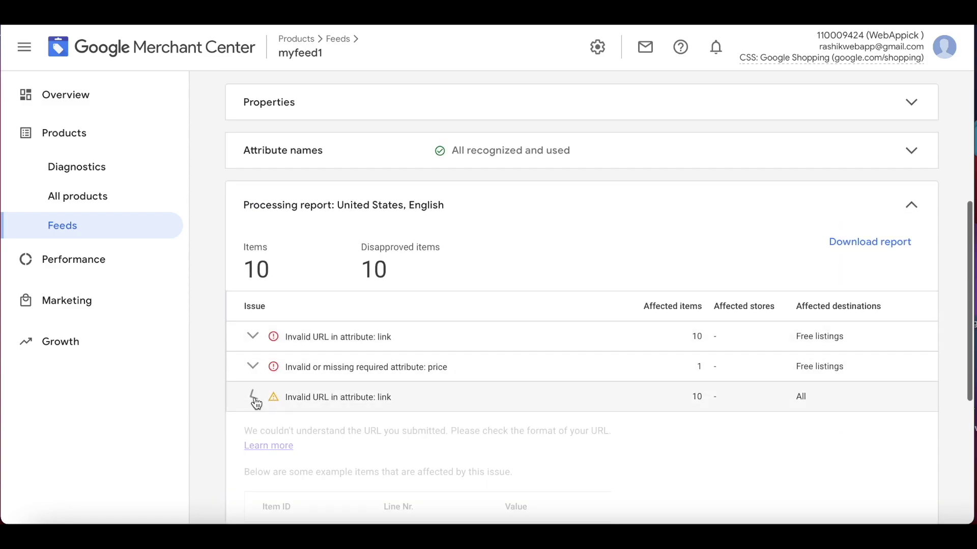
click(256, 403)
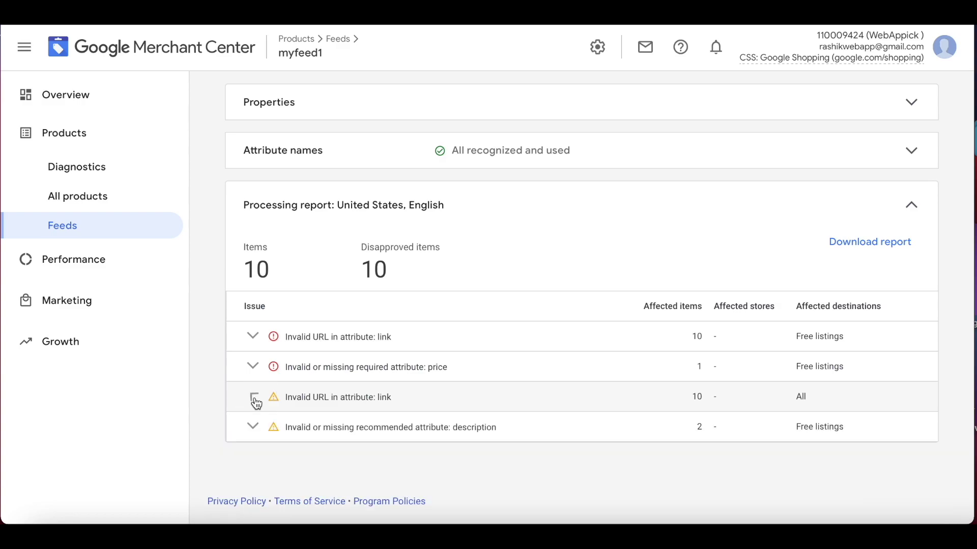
click(252, 429)
scroll(437, 413, down, 3)
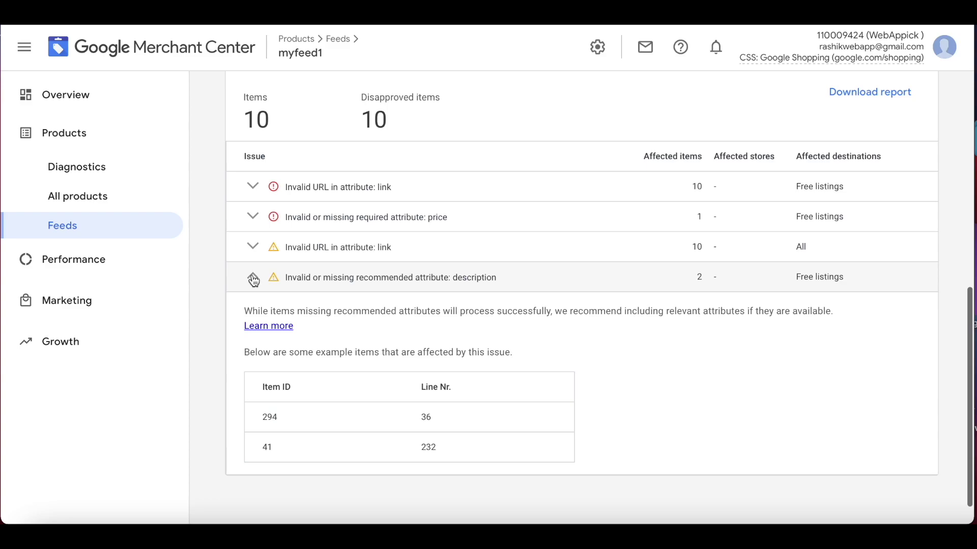
click(253, 279)
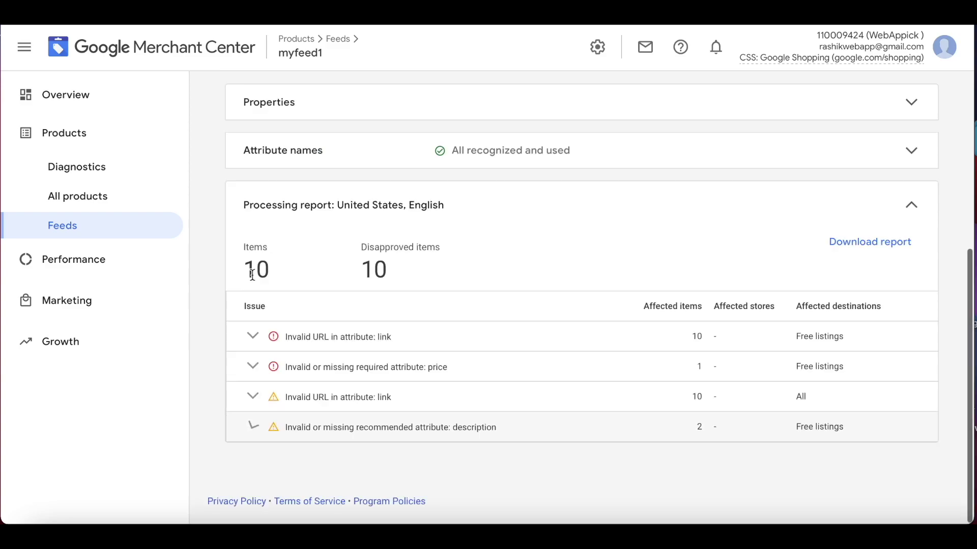
- Expand the missing price issue to reveal affected item 295 on line 8
click(256, 366)
scroll(384, 346, down, 3)
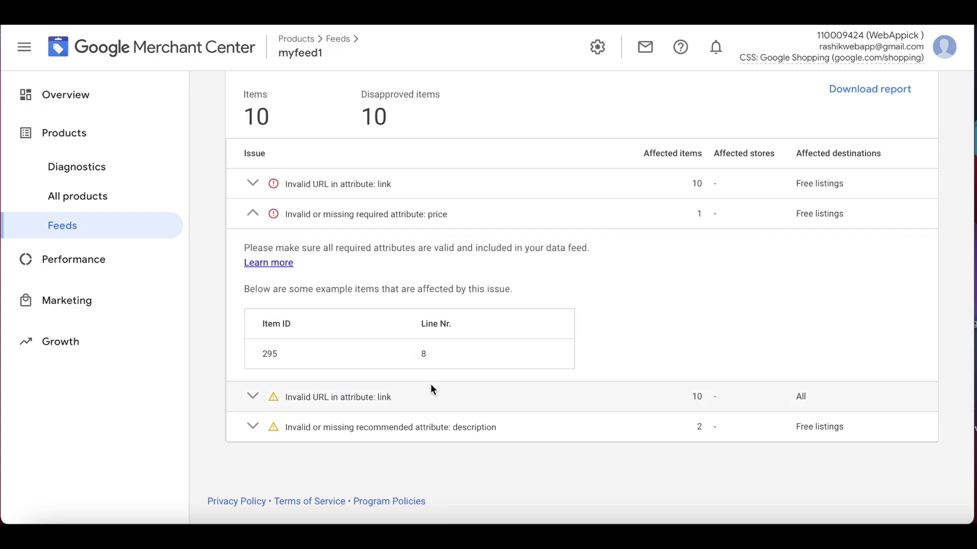
drag(258, 355, 285, 353)
click(285, 354)
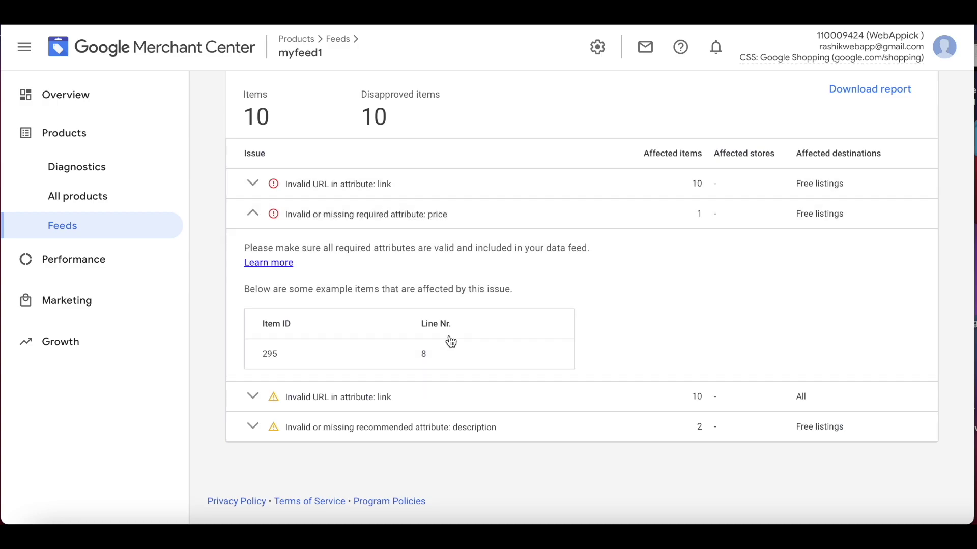
- Download and open the myfeed1 feed file from CTX Feed's feed list
click(483, 25)
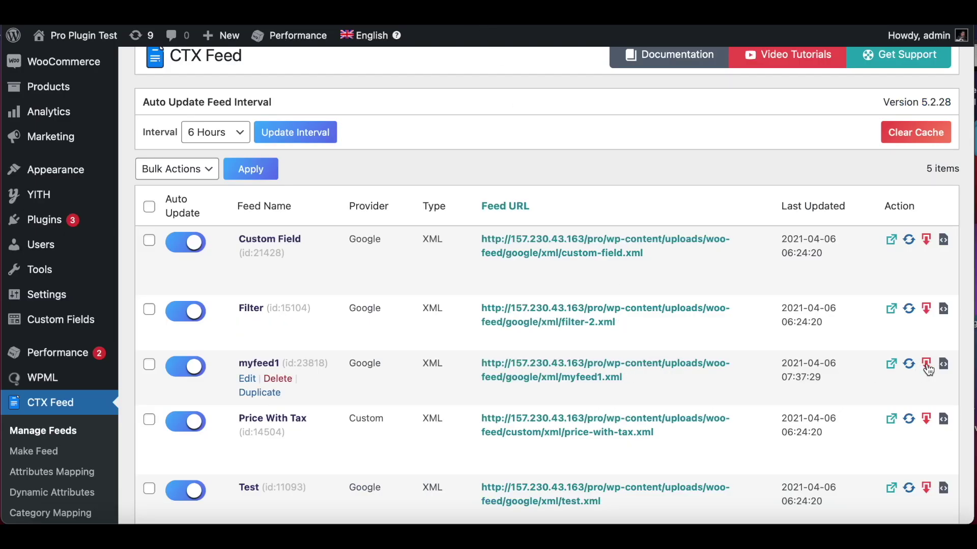
click(928, 369)
click(931, 506)
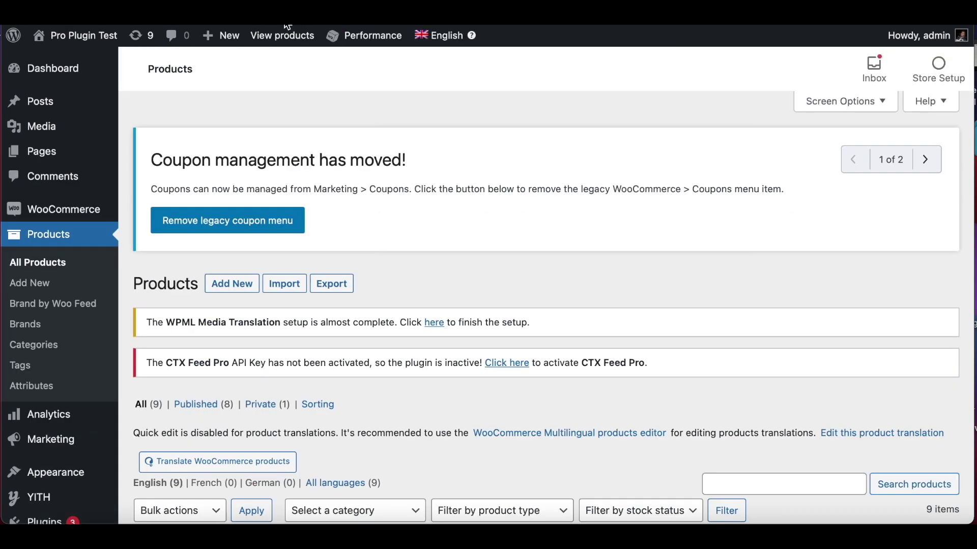
- Open WooCommerce's All Products list to find Ladies Shoes, ID 295, with no price
click(60, 239)
scroll(505, 299, down, 5)
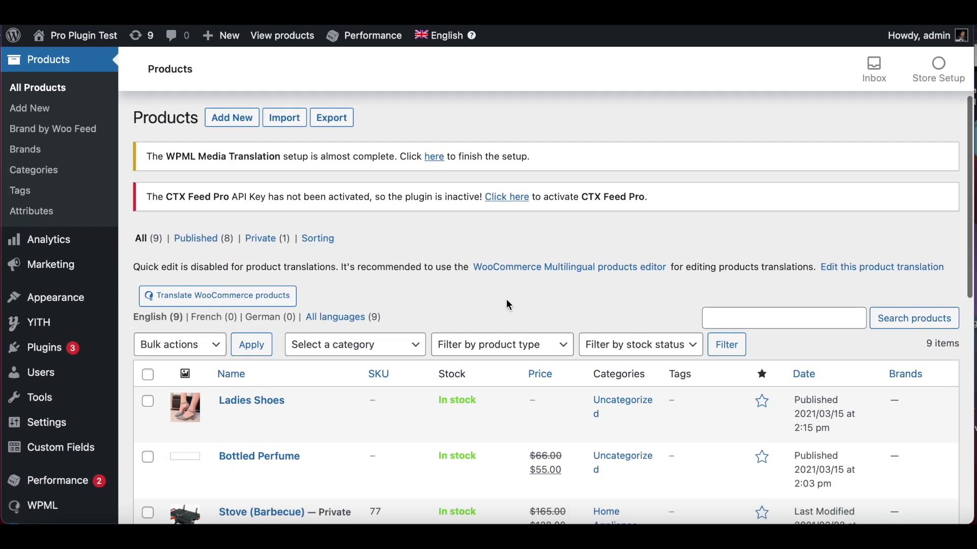
mouse_move(288, 301)
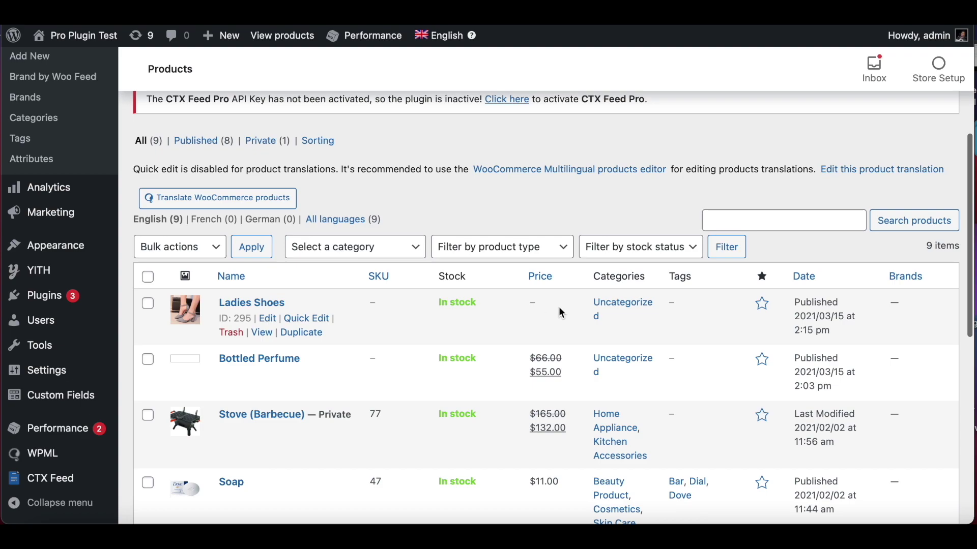
- Quick-edit Ladies Shoes with regular price 50 and sale price 40, and update it
click(309, 319)
scroll(387, 383, down, 5)
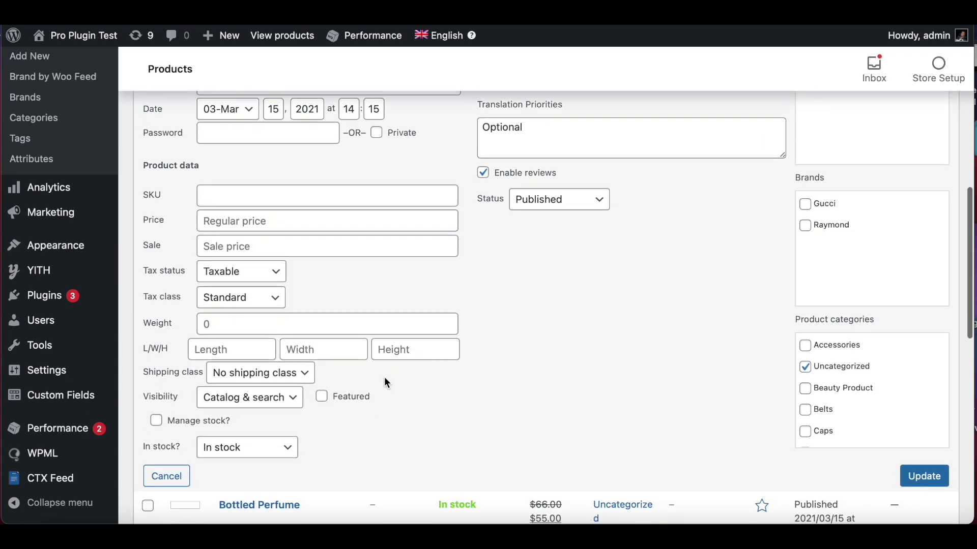
click(277, 226)
text(50)
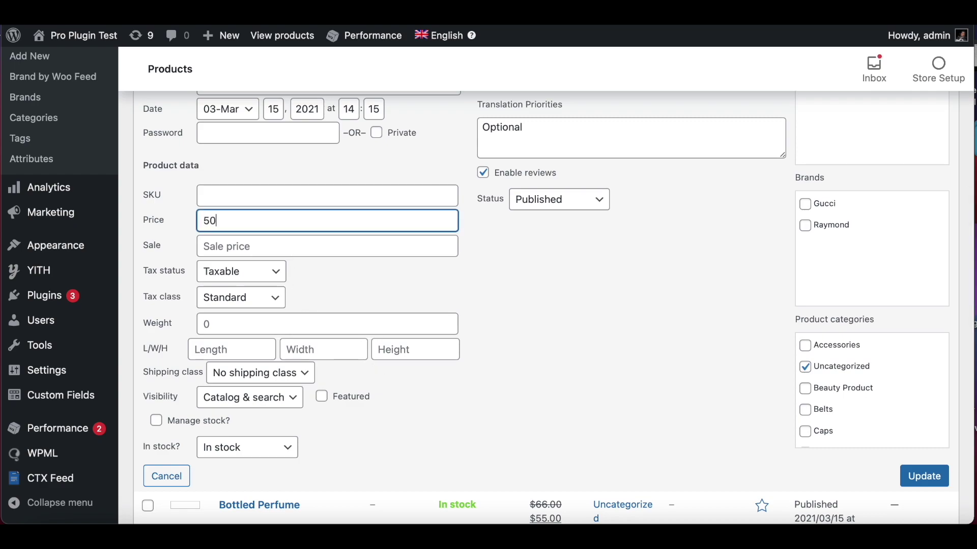
text(40)
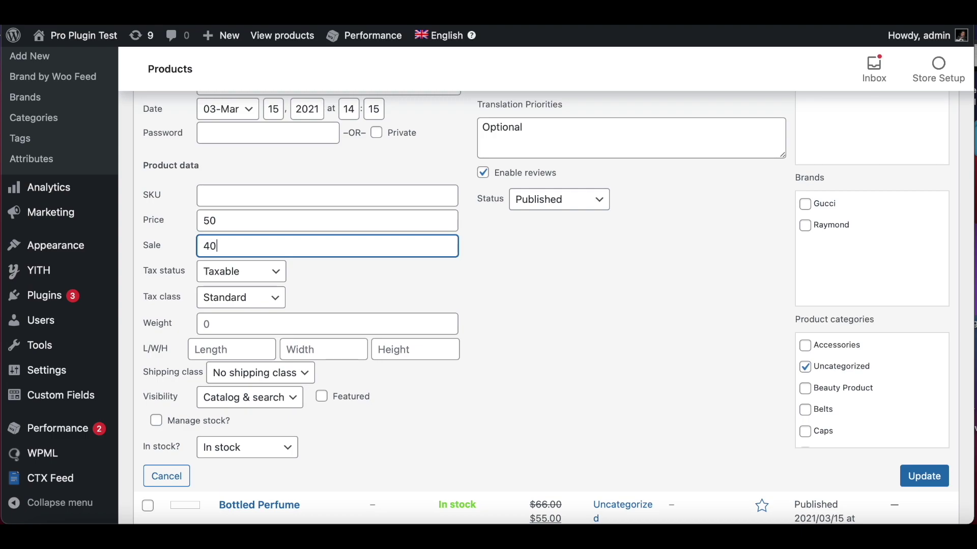
scroll(743, 402, down, 1)
click(918, 427)
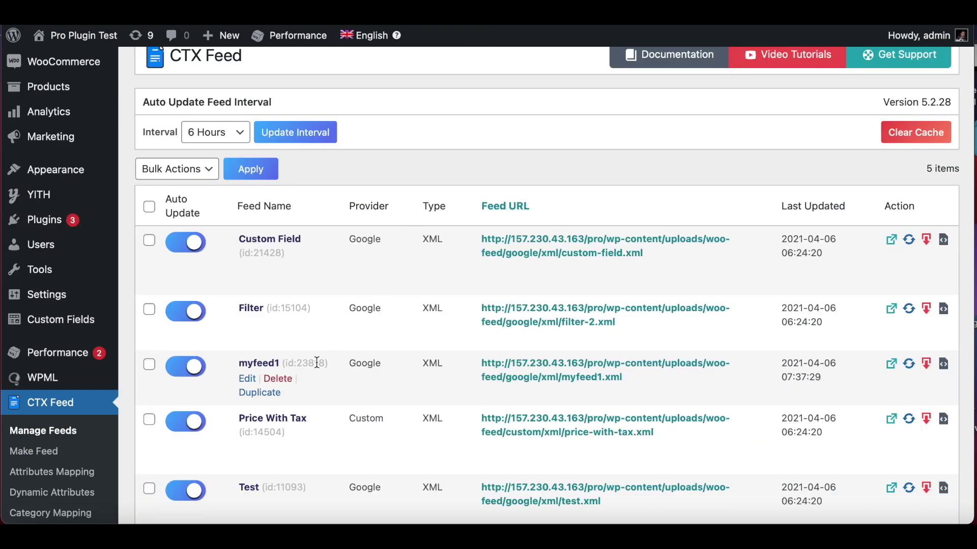
- Open myfeed1's settings and run Update and Generate Feed
click(269, 366)
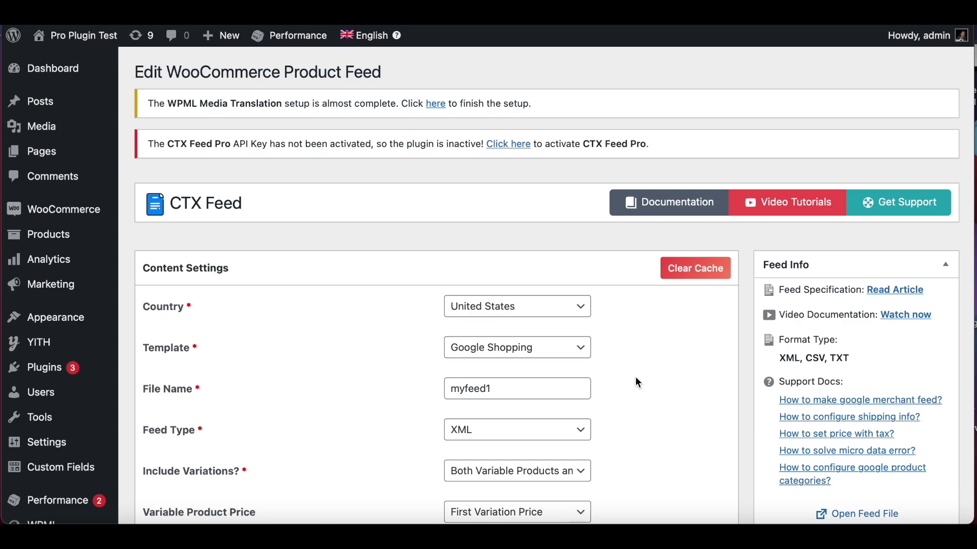
scroll(636, 376, down, 10)
scroll(636, 376, down, 10)
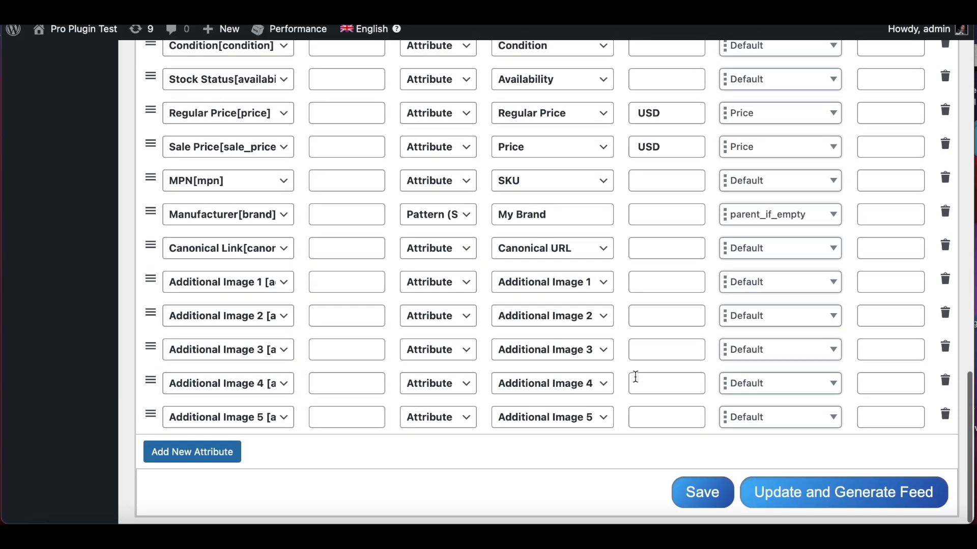
click(838, 500)
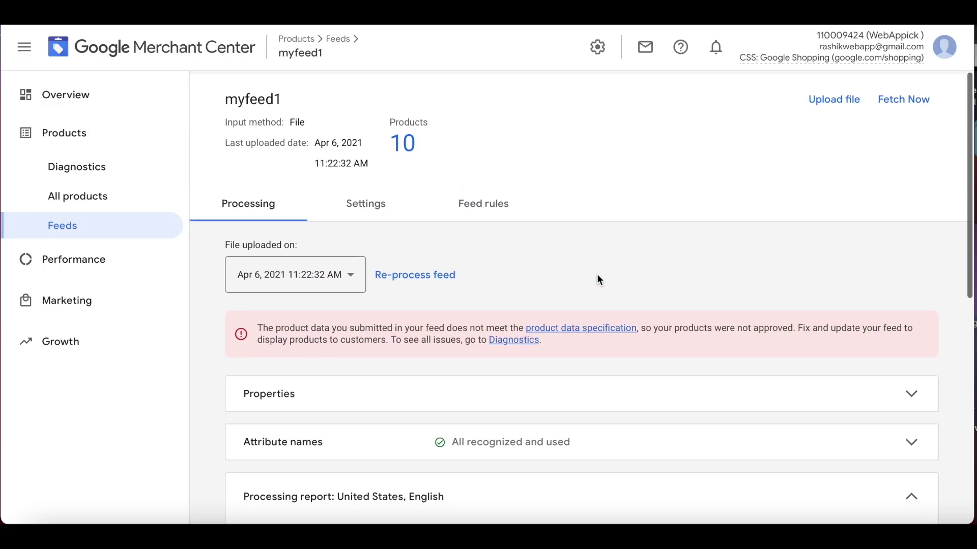
- Fetch the updated myfeed1 feed in Merchant Center
scroll(598, 280, down, 1)
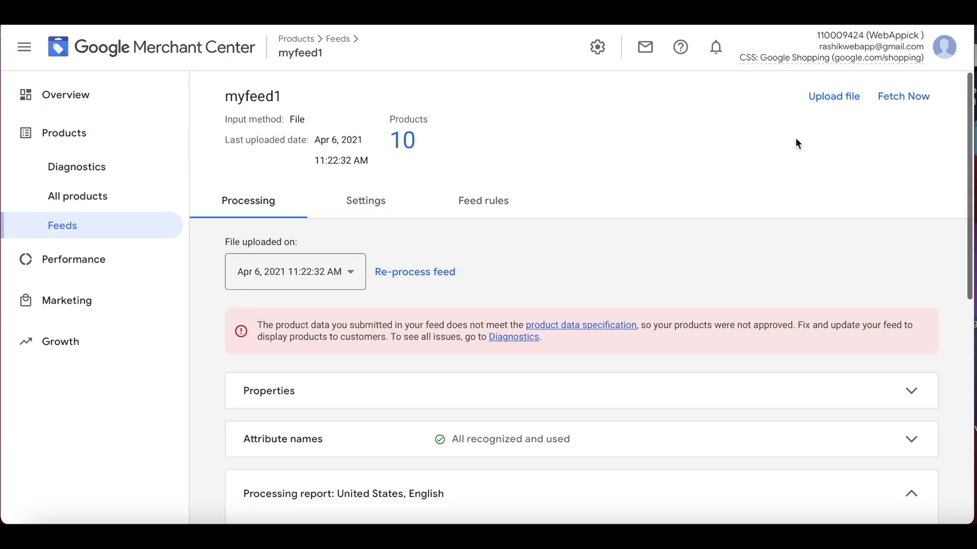
click(919, 101)
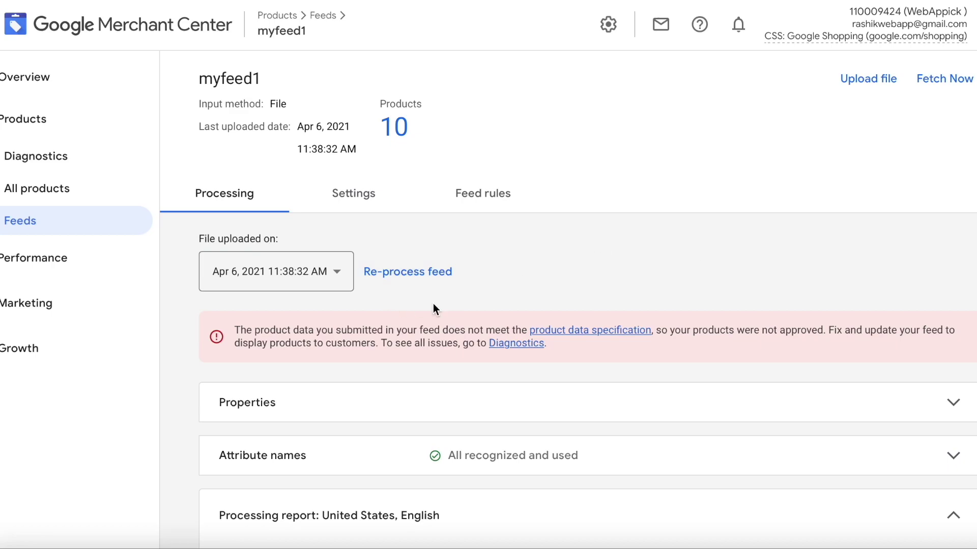
scroll(517, 279, down, 5)
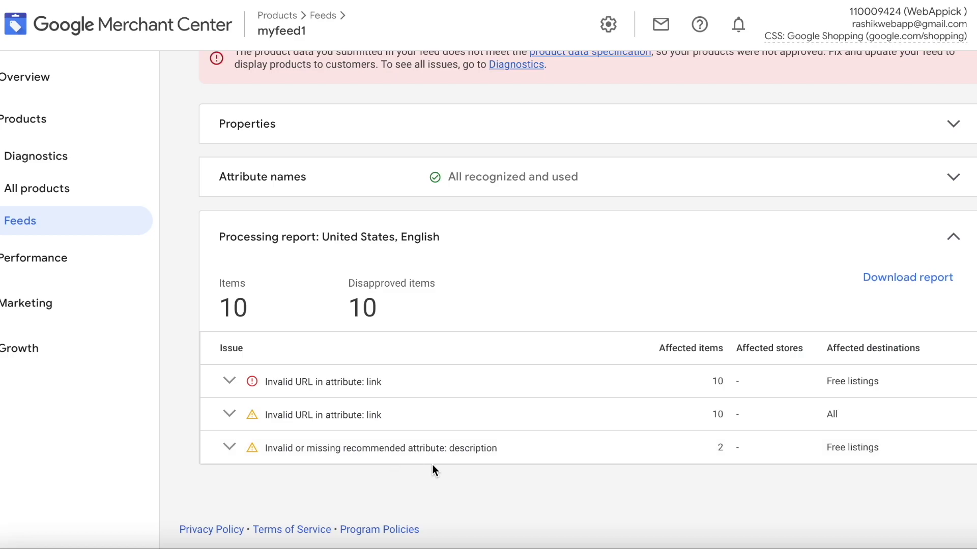
- Expand the missing description issue, listing items 294 and 41, and select ID 294
click(229, 448)
scroll(404, 405, down, 3)
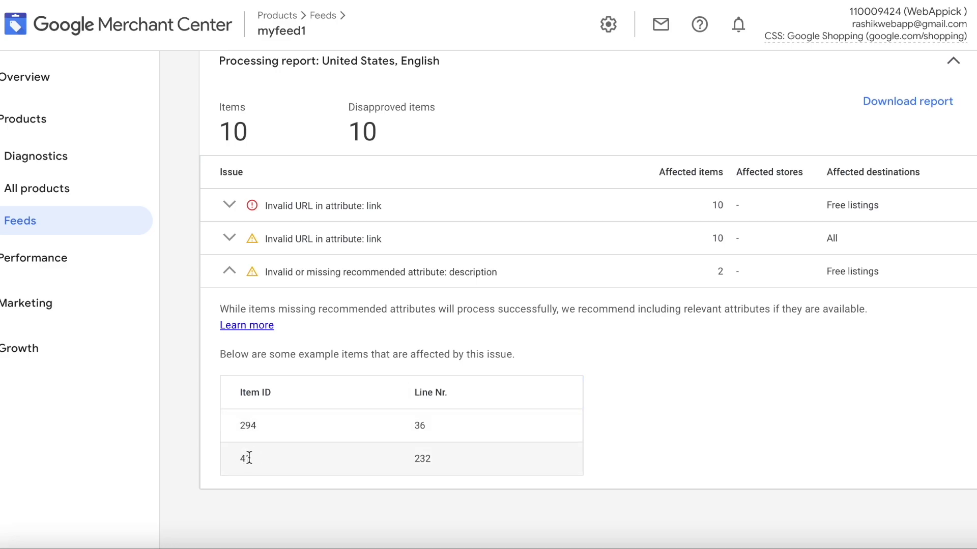
double_click(249, 425)
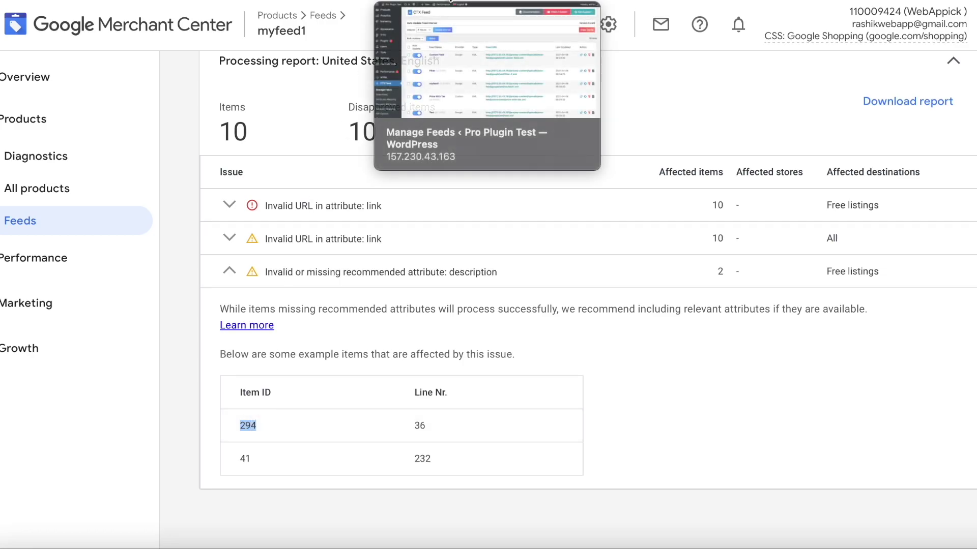
click(966, 544)
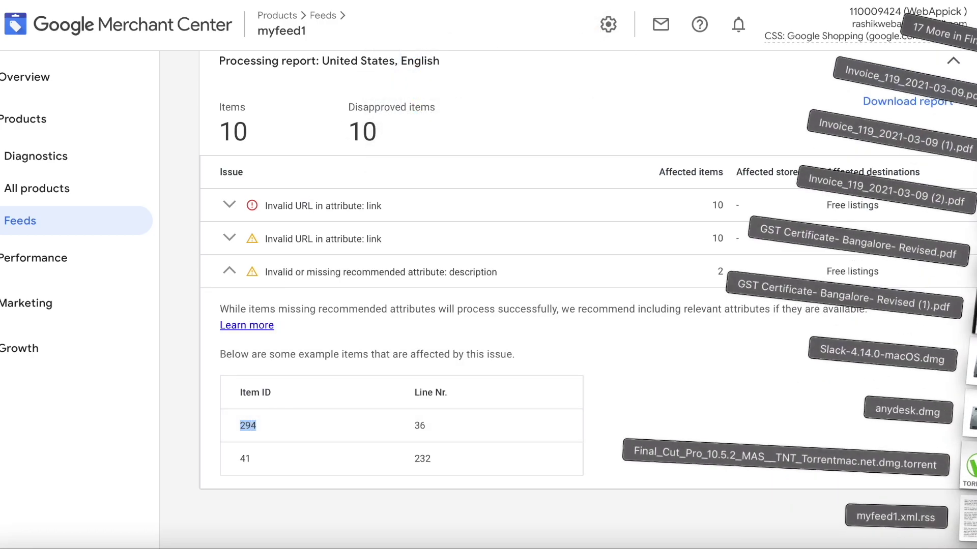
click(959, 517)
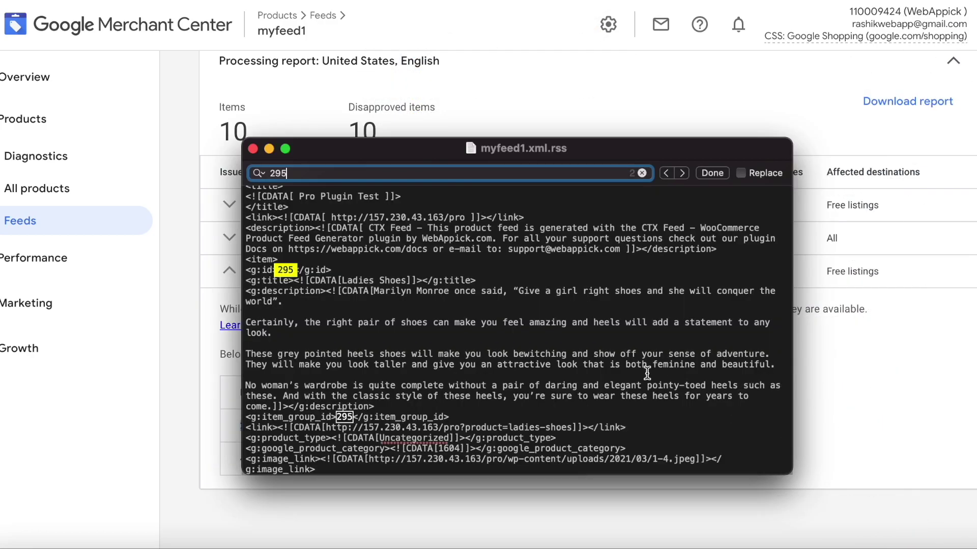
double_click(441, 174)
text(294)
key(Return)
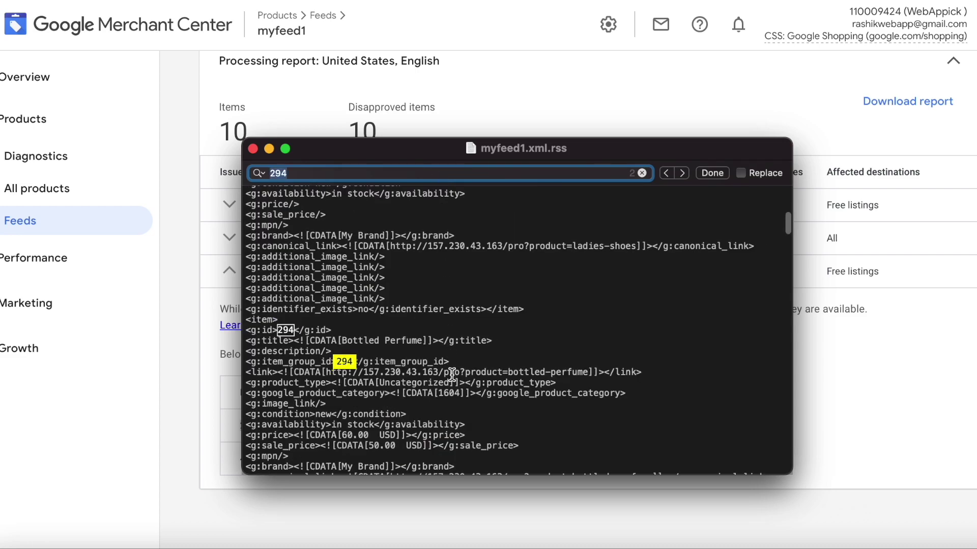
scroll(452, 375, down, 2)
scroll(452, 374, down, 1)
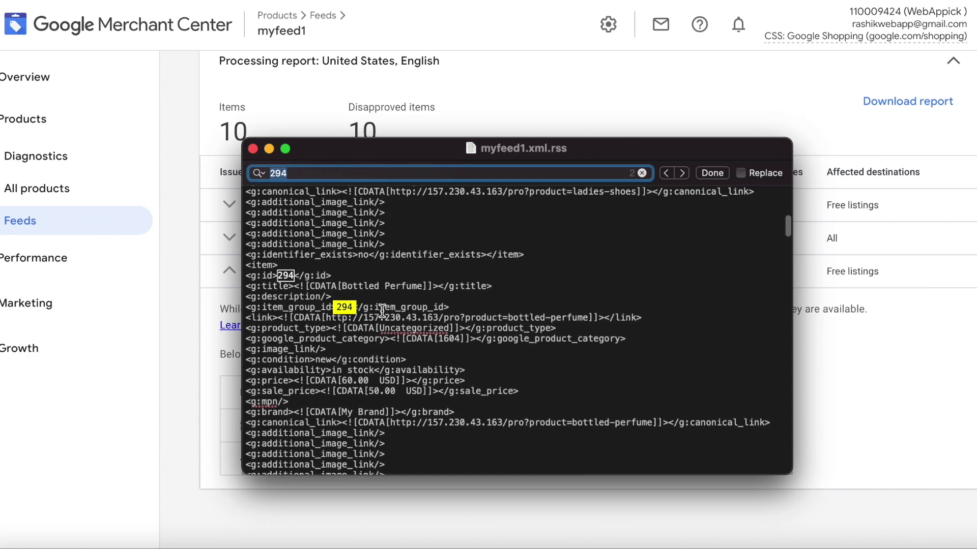
drag(508, 318, 593, 317)
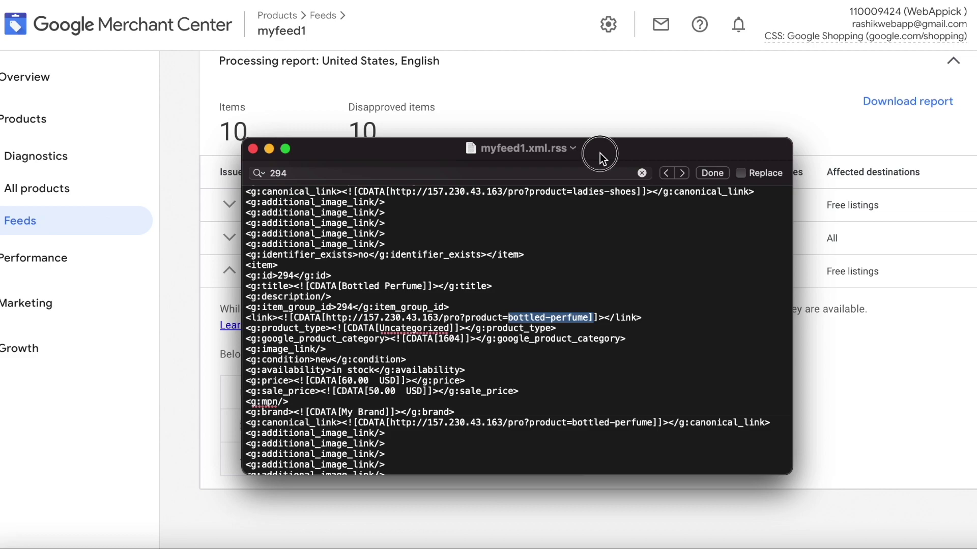
drag(600, 150, 756, 96)
double_click(244, 459)
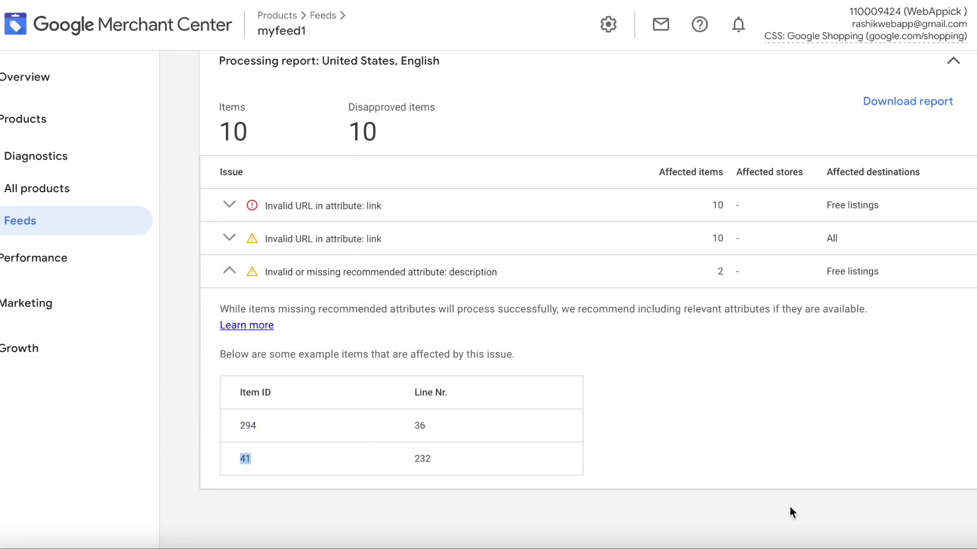
click(951, 534)
click(820, 514)
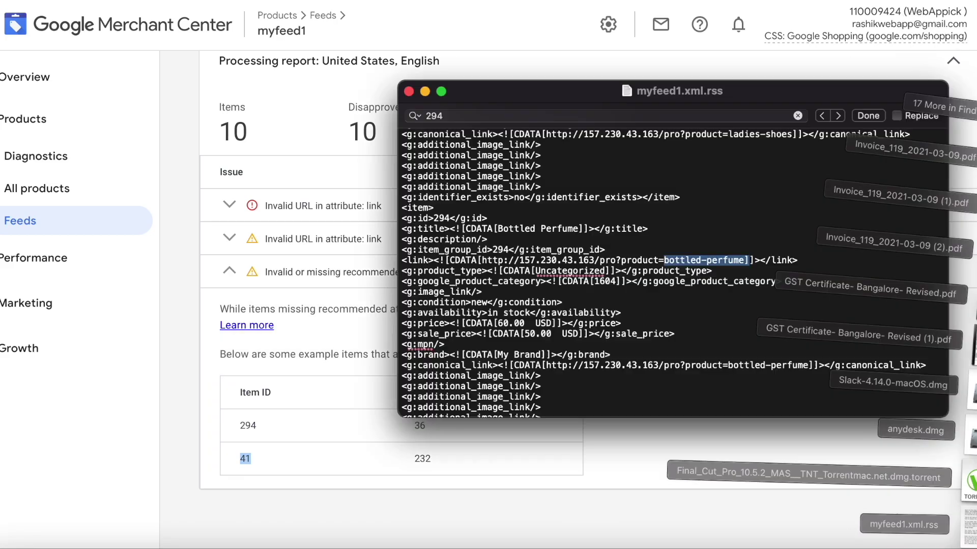
click(597, 118)
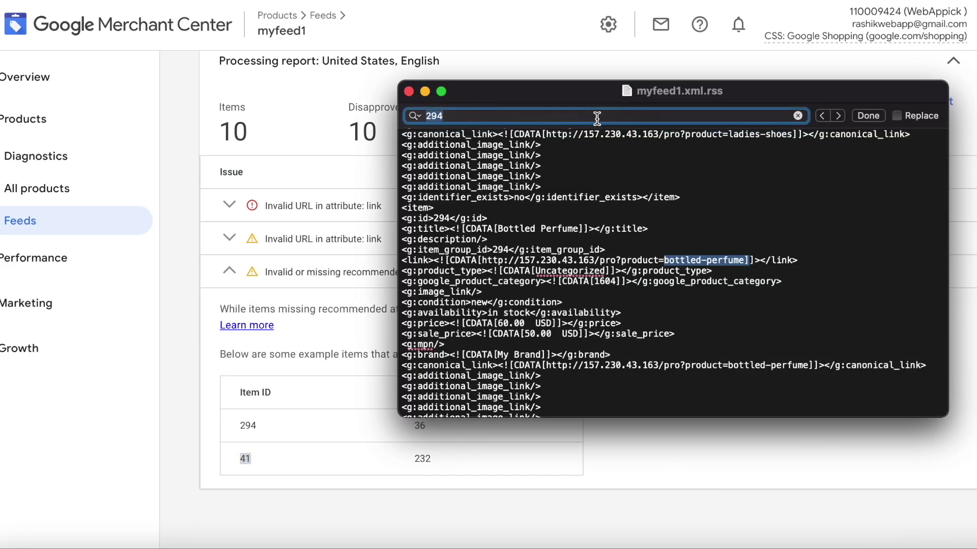
text(41)
key(Return)
key(Return)
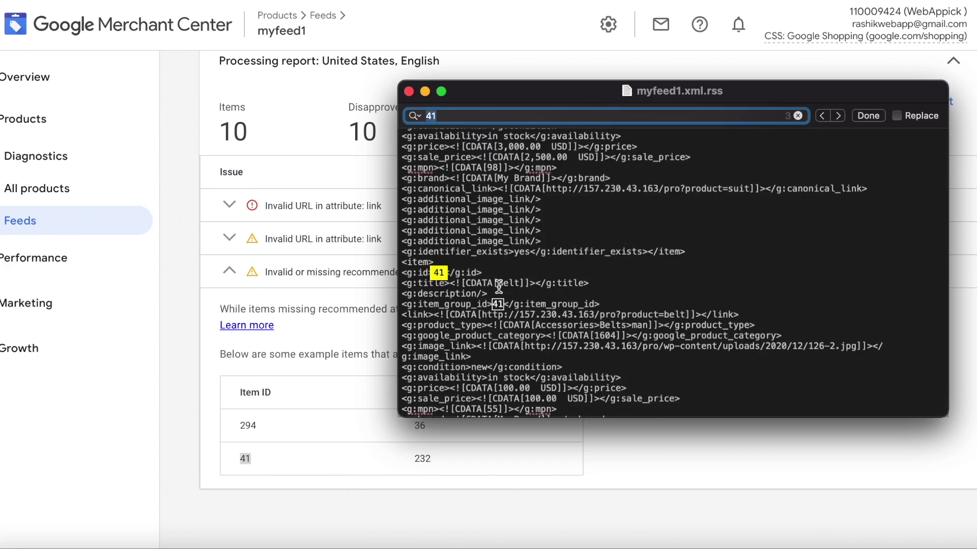
click(499, 284)
double_click(506, 283)
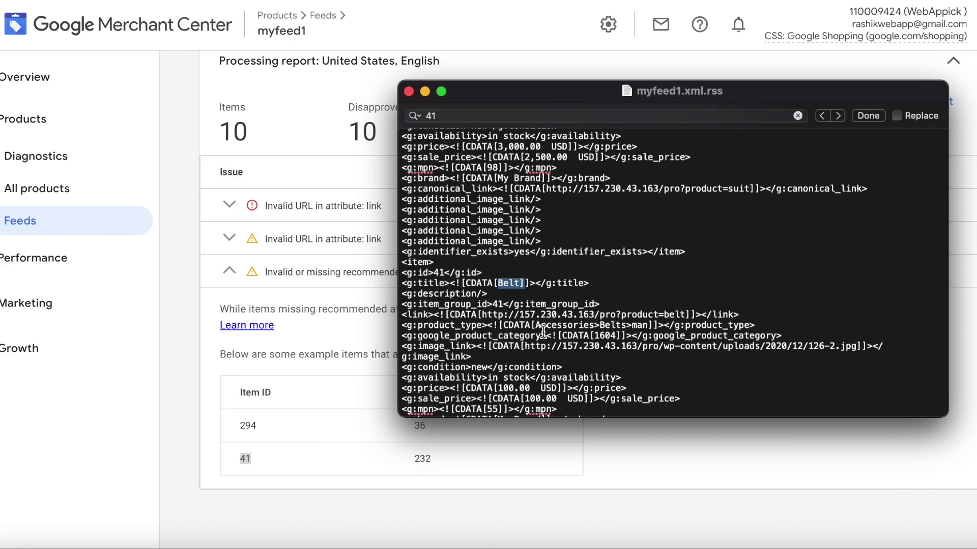
click(360, 357)
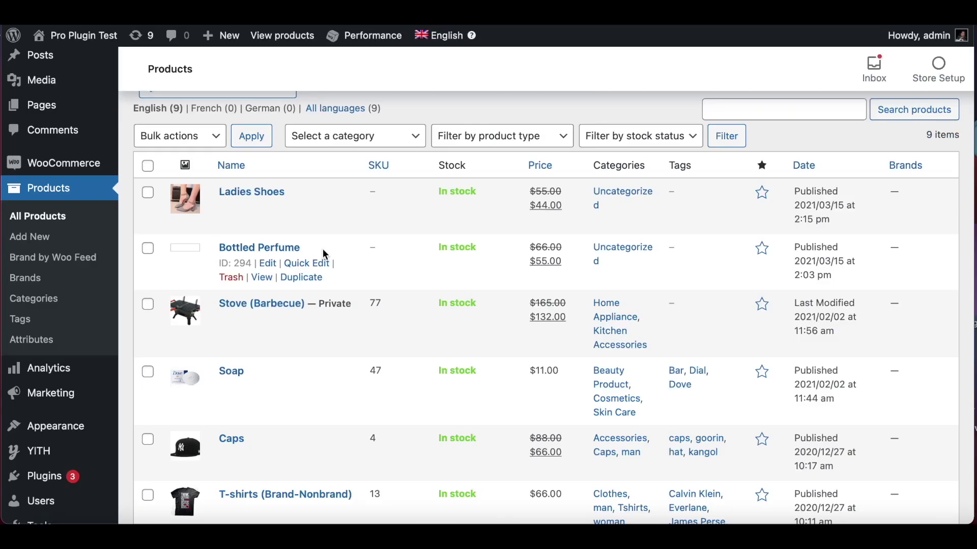
- Give Bottled Perfume the description 'This is a great perfume!' and update the product
click(269, 265)
scroll(269, 265, down, 5)
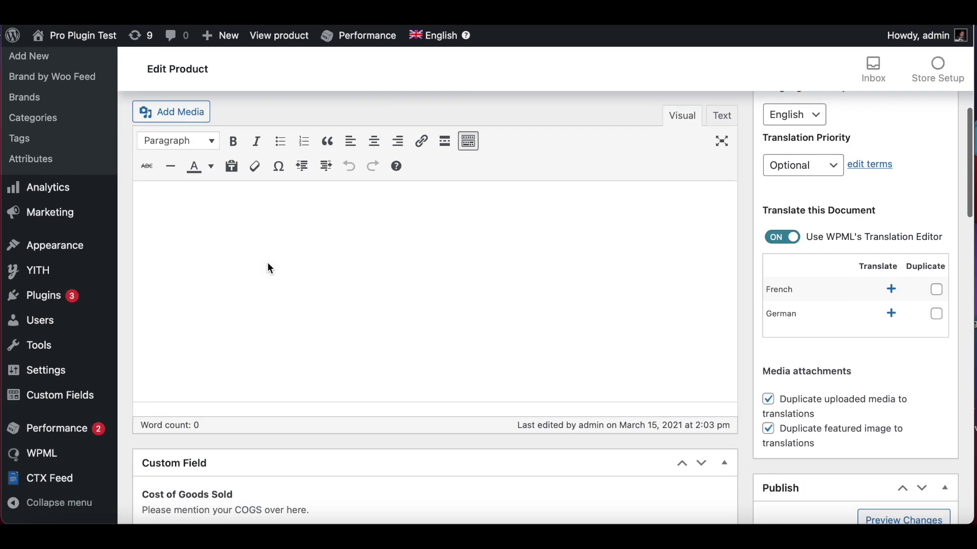
scroll(255, 290, down, 2)
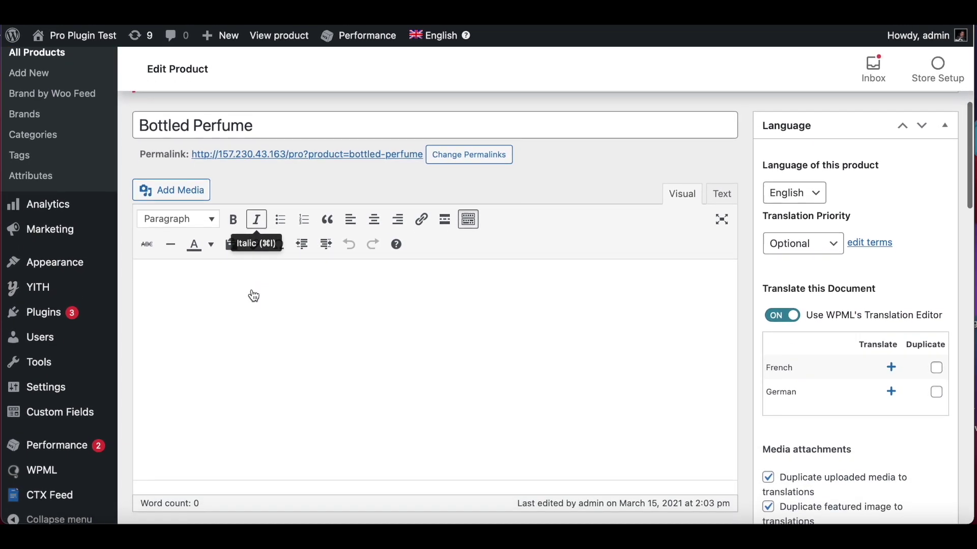
scroll(254, 296, down, 1)
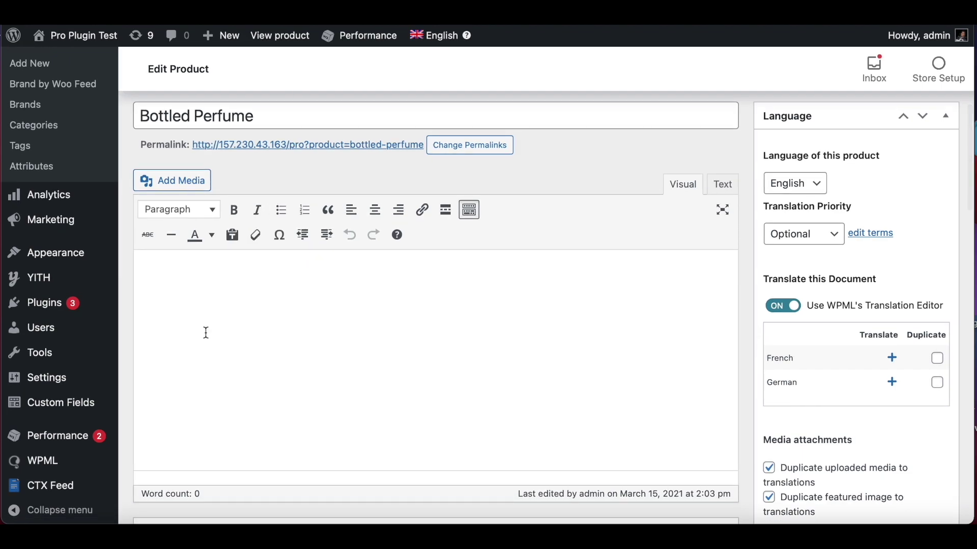
click(225, 306)
text(This is a great e)
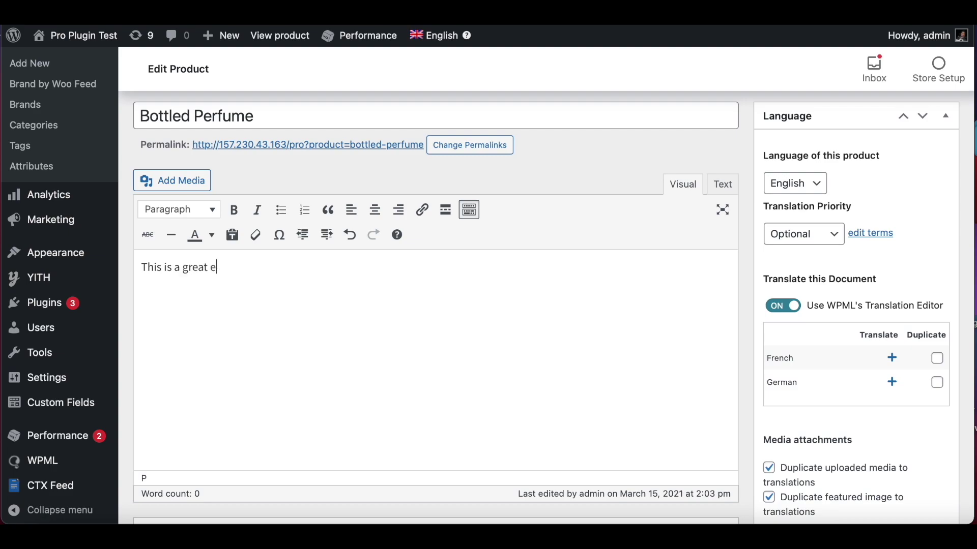
text(perfume!)
scroll(843, 369, down, 7)
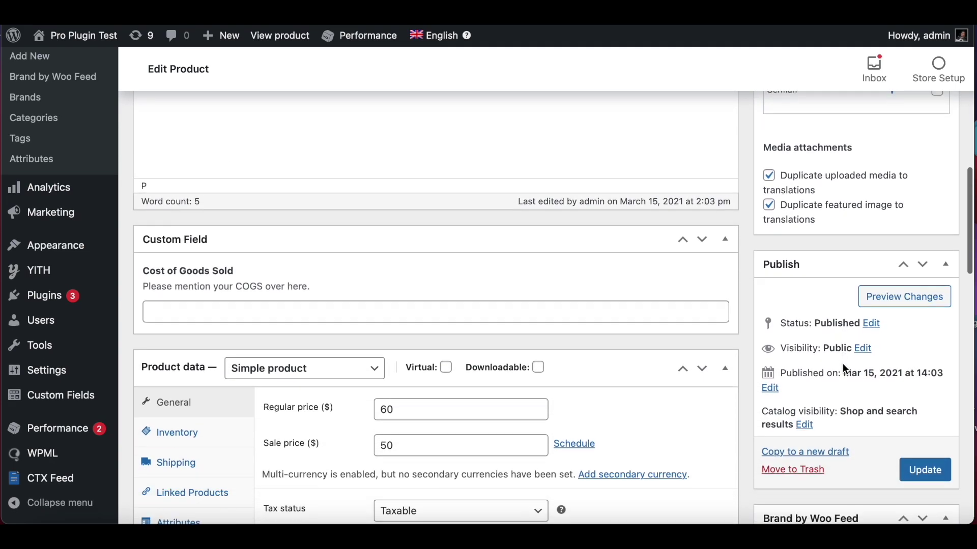
click(905, 388)
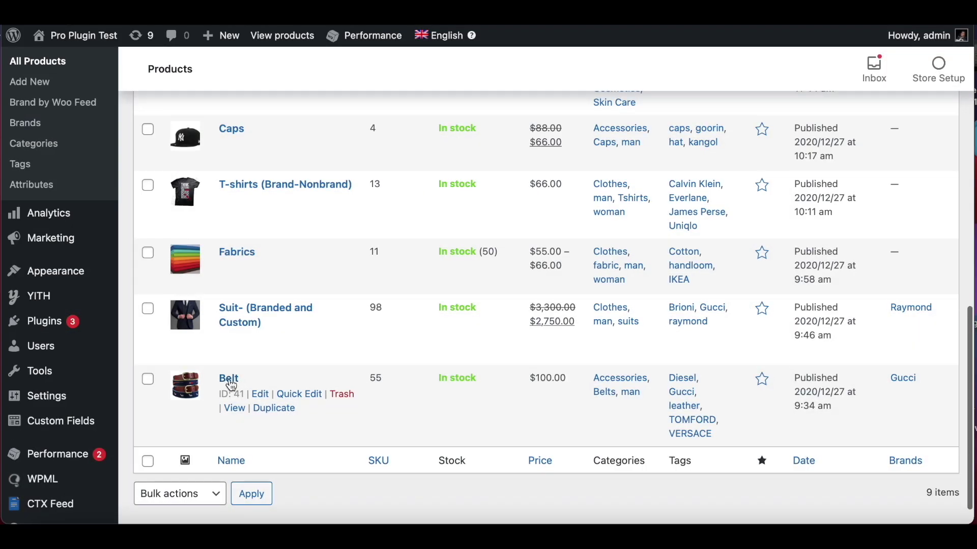
- Edit Belt, enter the description 'Very strong belt!' and update the product
click(261, 395)
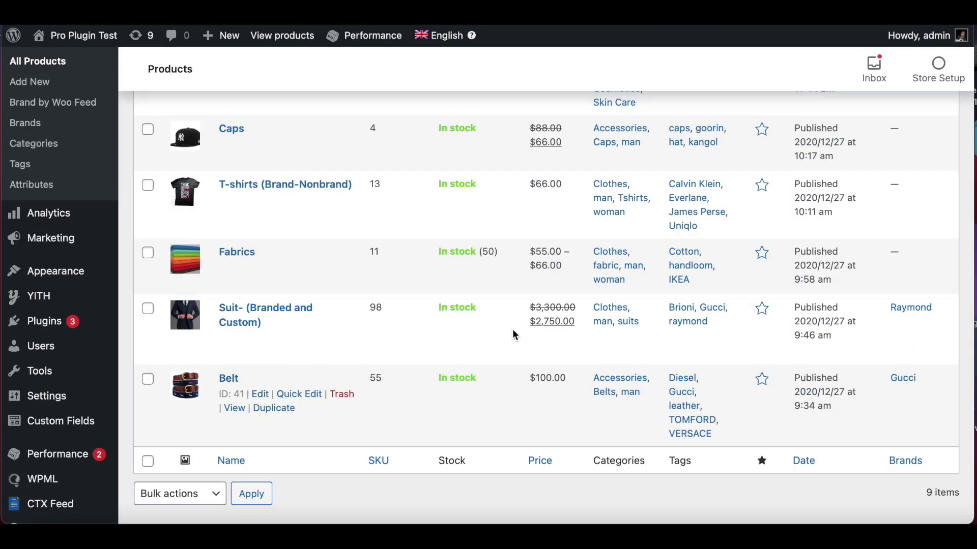
scroll(262, 465, down, 4)
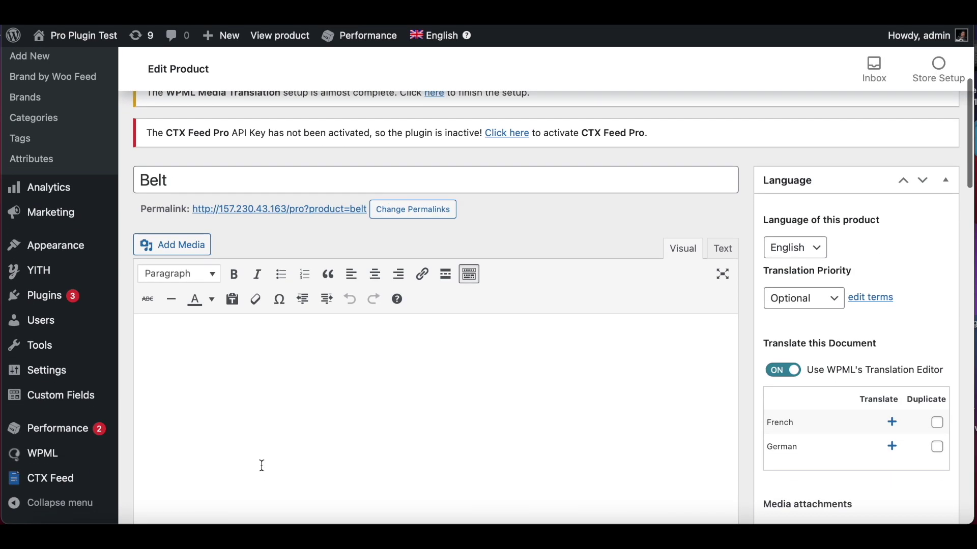
scroll(261, 465, down, 2)
scroll(229, 292, up, 1)
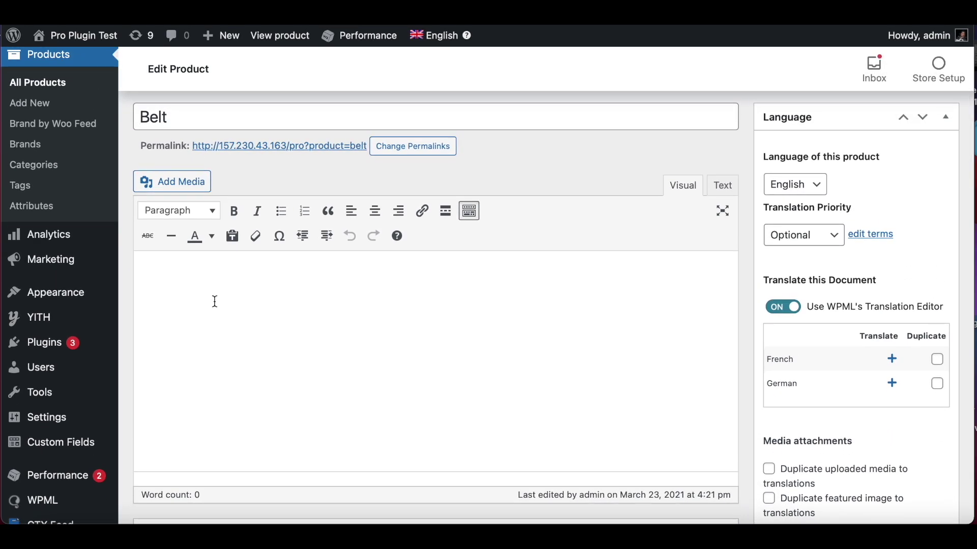
text(Very strong belt!)
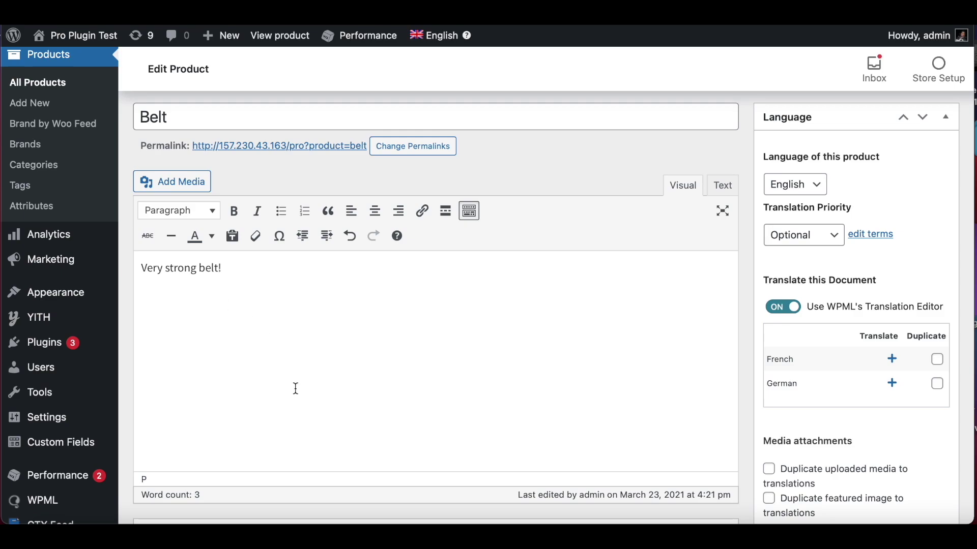
scroll(746, 335, down, 7)
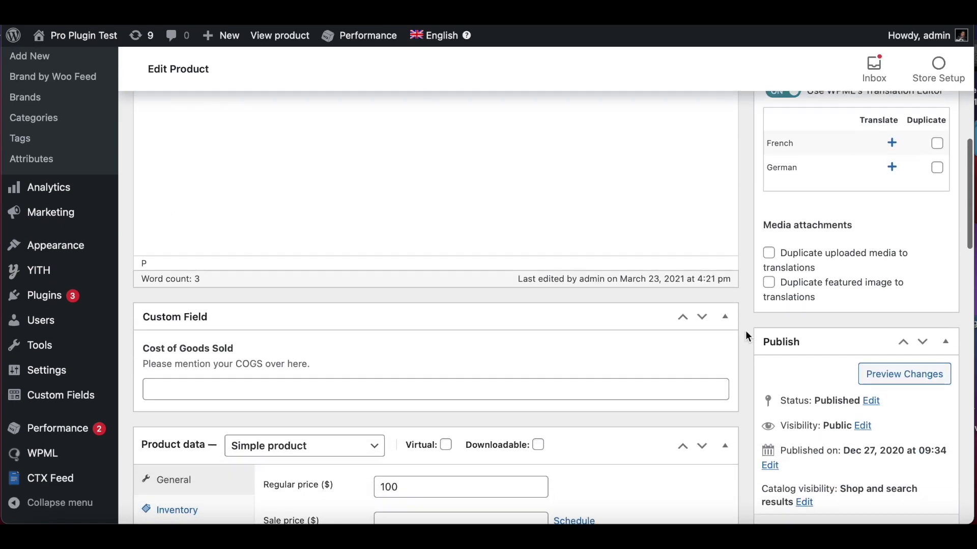
click(926, 427)
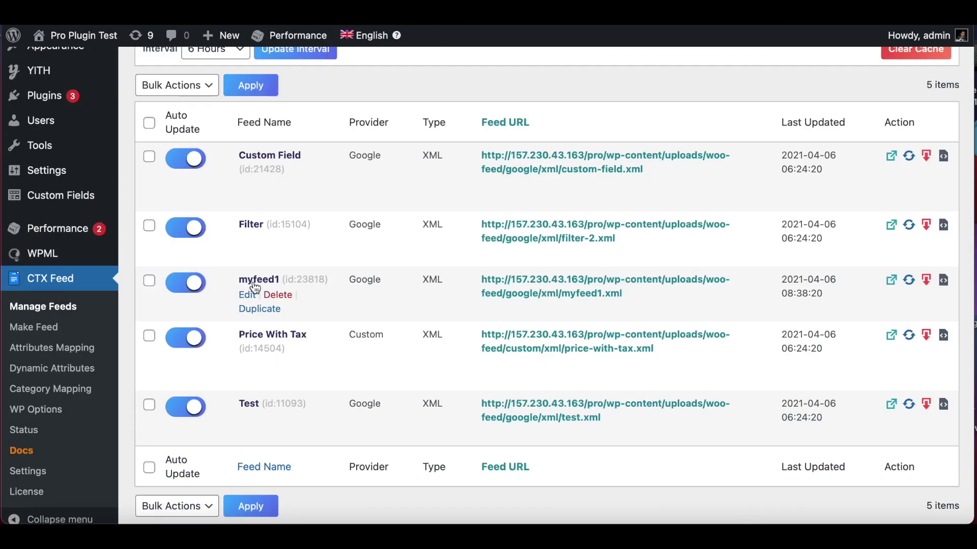
- Open myfeed1 and run Update and Generate Feed to rebuild myfeed1.xml
click(261, 285)
scroll(705, 322, down, 20)
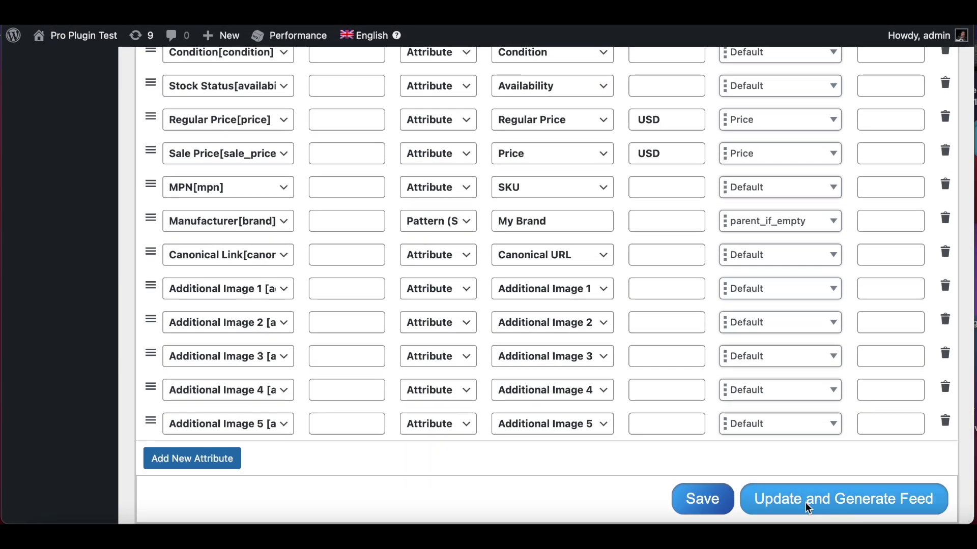
click(806, 504)
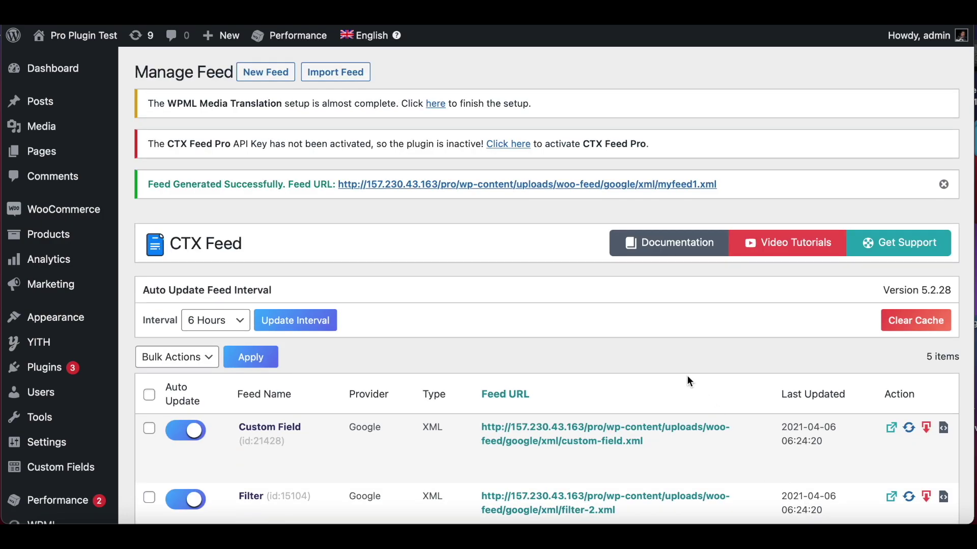
scroll(687, 375, down, 3)
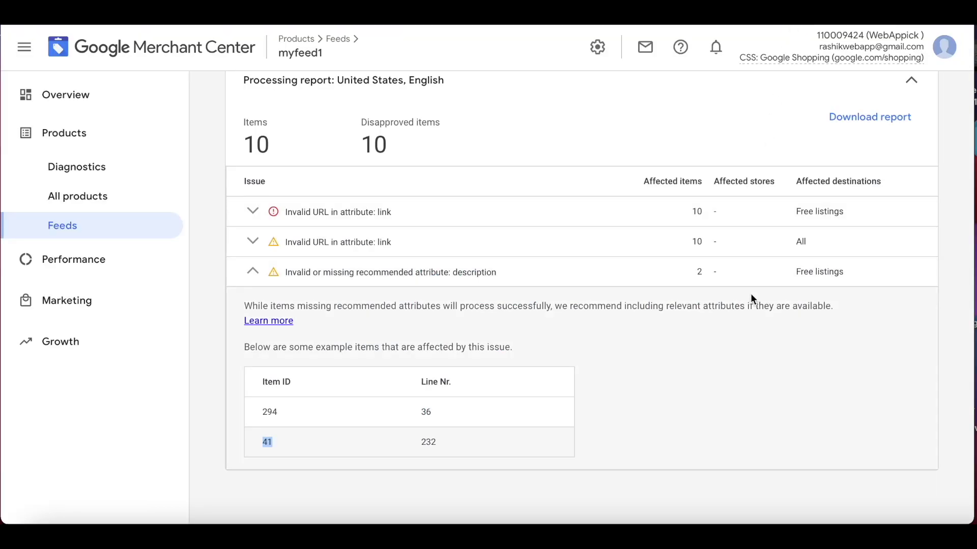
- Fetch myfeed1 again and check the remaining invalid link URL issue details
scroll(750, 299, up, 6)
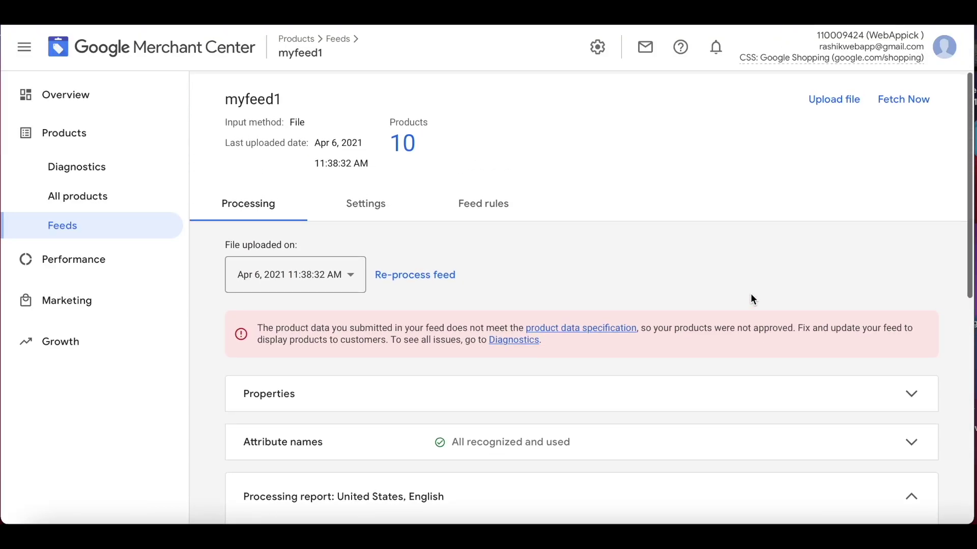
click(902, 96)
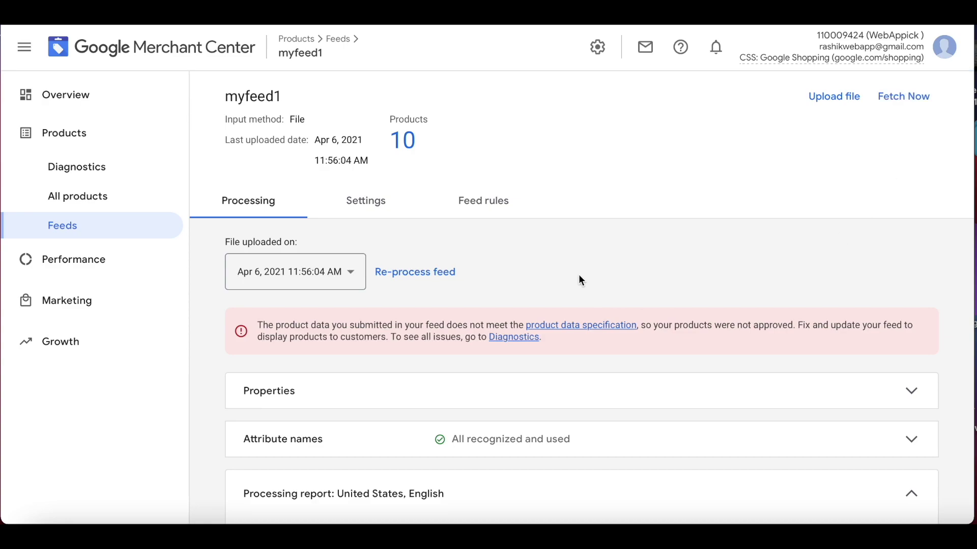
scroll(447, 363, down, 5)
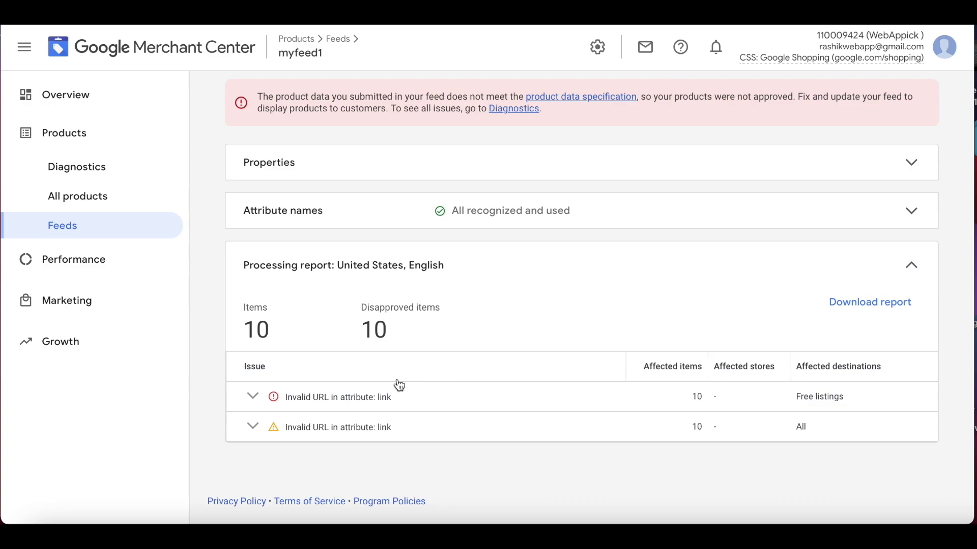
click(253, 427)
click(254, 430)
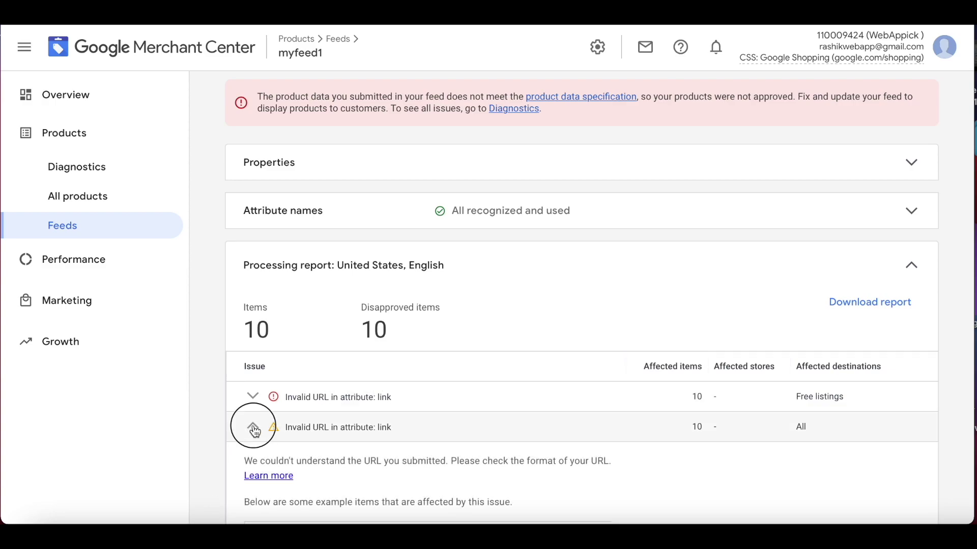
- Return to CTX Feed's Manage Feeds list in WordPress
scroll(497, 317, up, 3)
scroll(498, 320, up, 1)
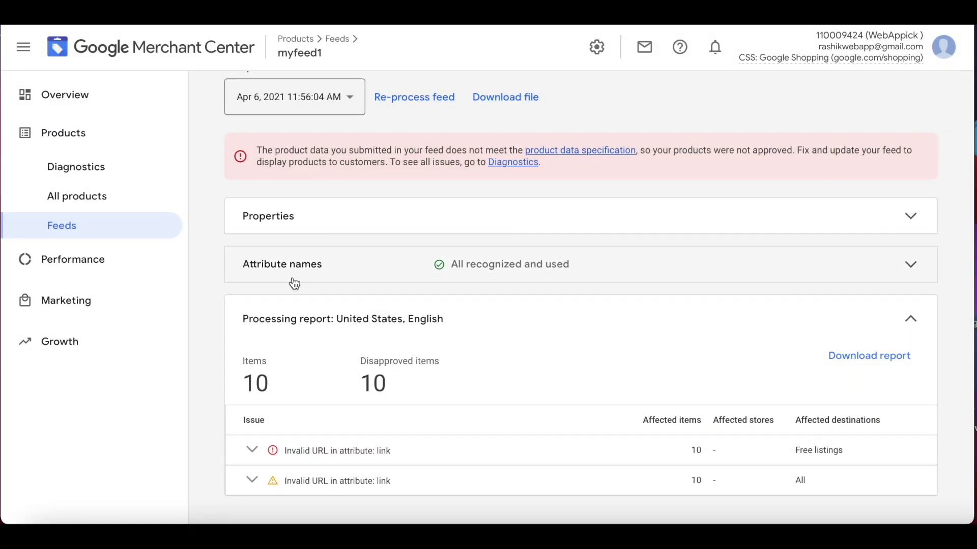
click(465, 25)
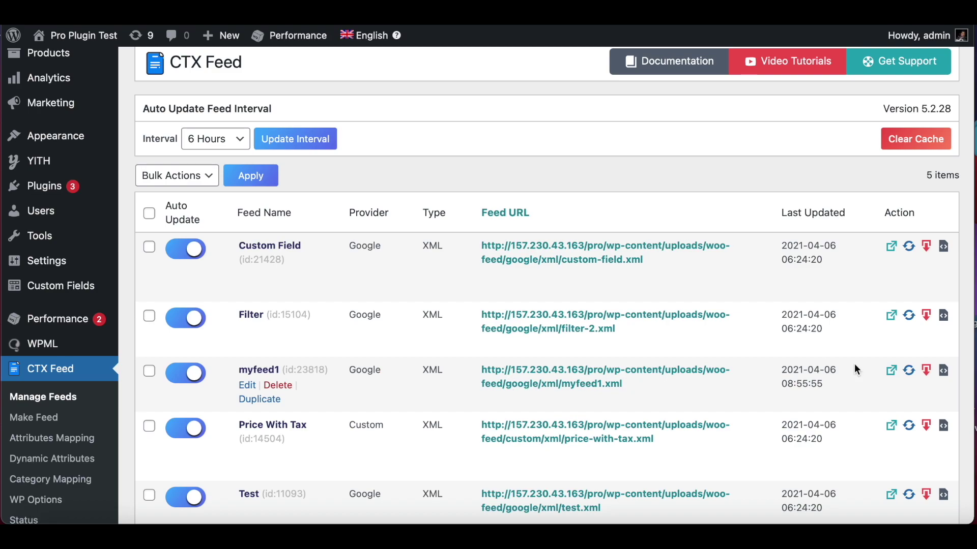
- Regenerate the myfeed1 feed and confirm Merchant Center's All products page lists all 10 products
click(909, 371)
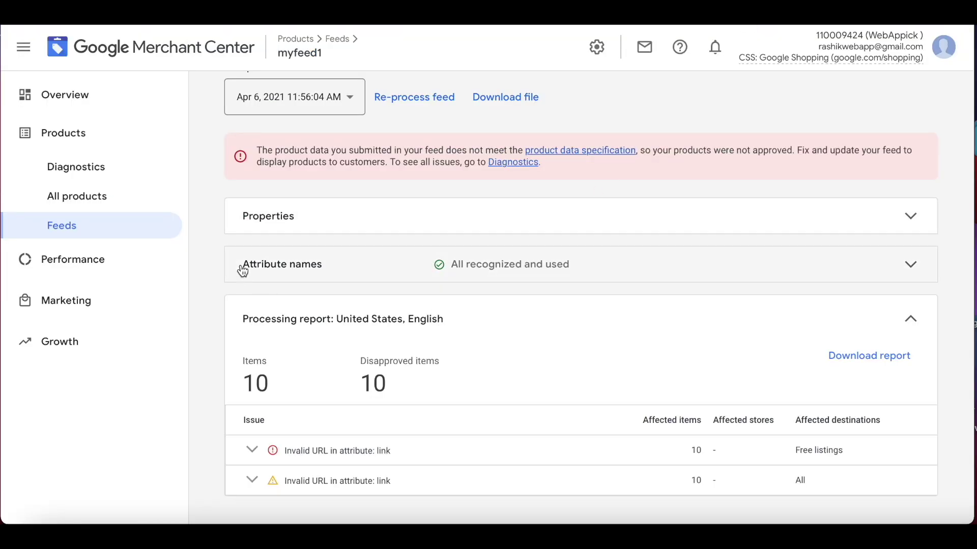
click(93, 205)
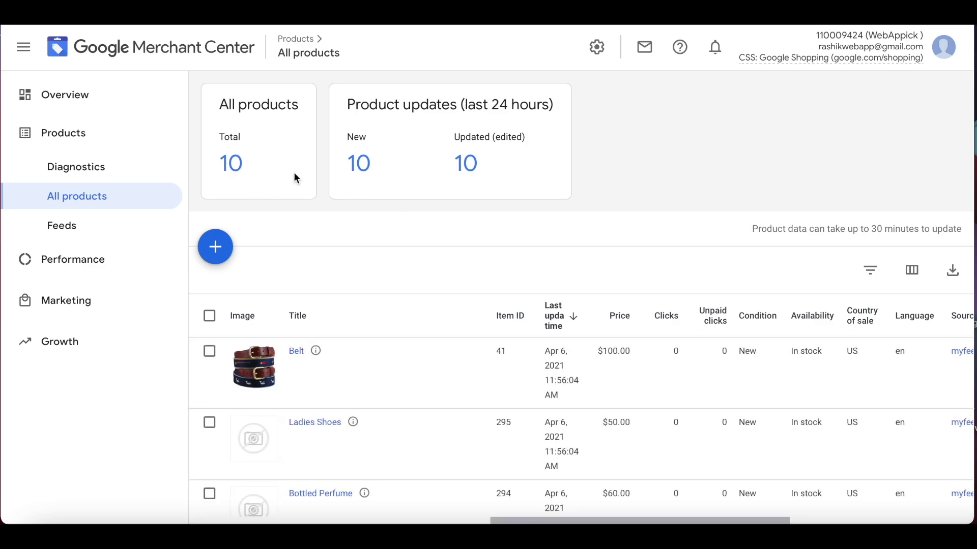
scroll(506, 254, down, 2)
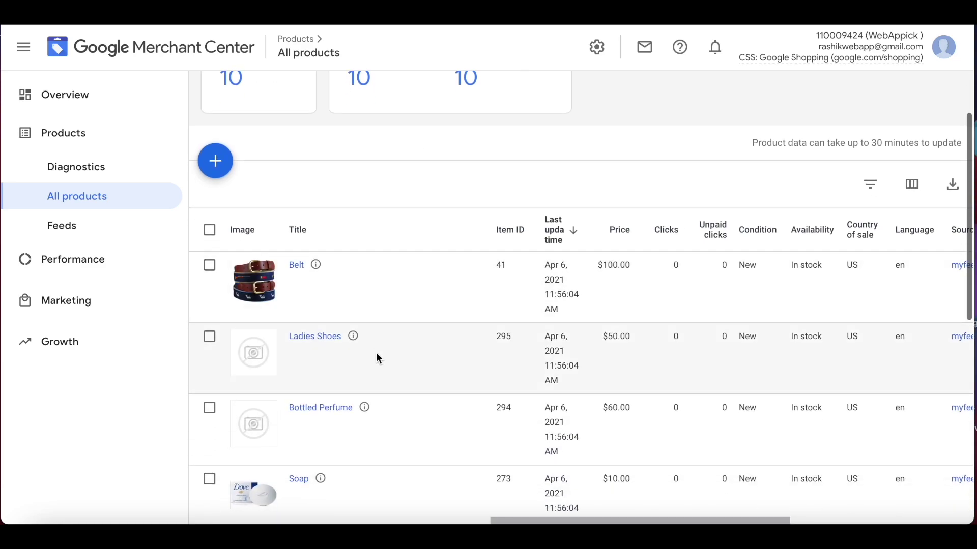
scroll(377, 372, down, 2)
scroll(376, 390, down, 6)
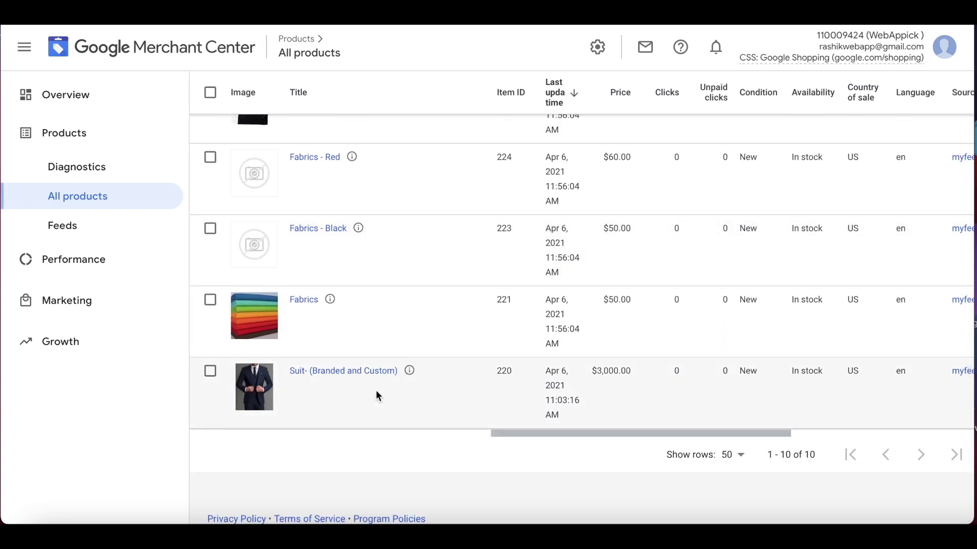
scroll(377, 393, up, 8)
scroll(377, 395, up, 3)
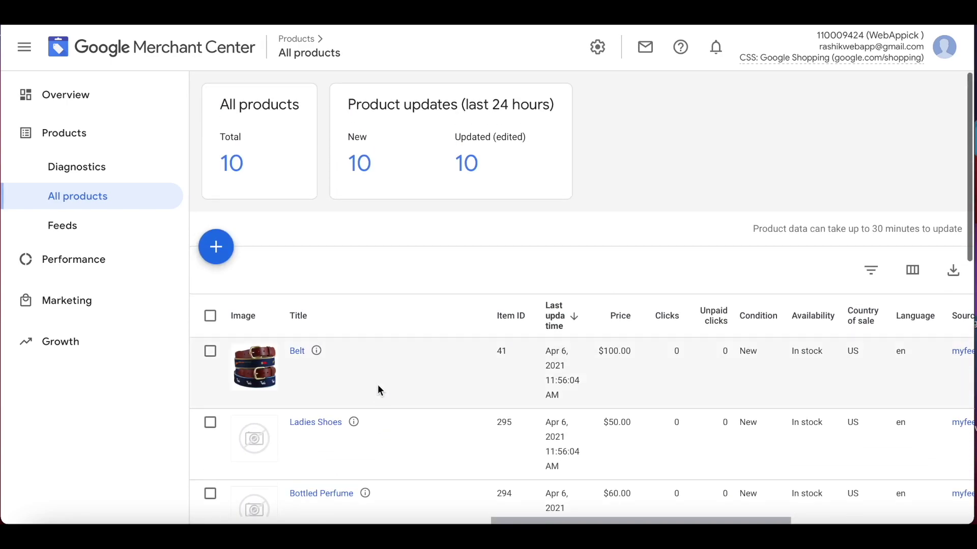